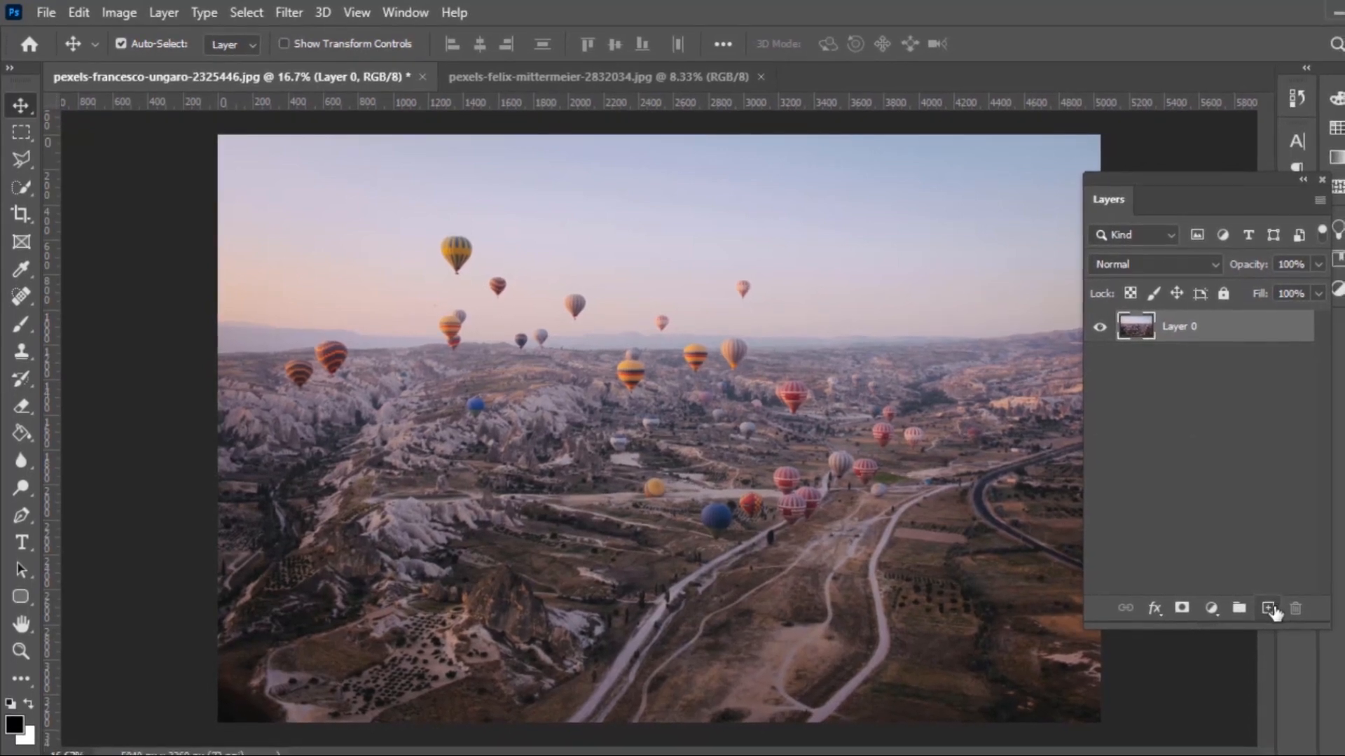
- Add a new empty layer above the balloon photo and activate the Spot Healing Brush tool
{"action": "left_click", "coordinate": [1269, 609]}
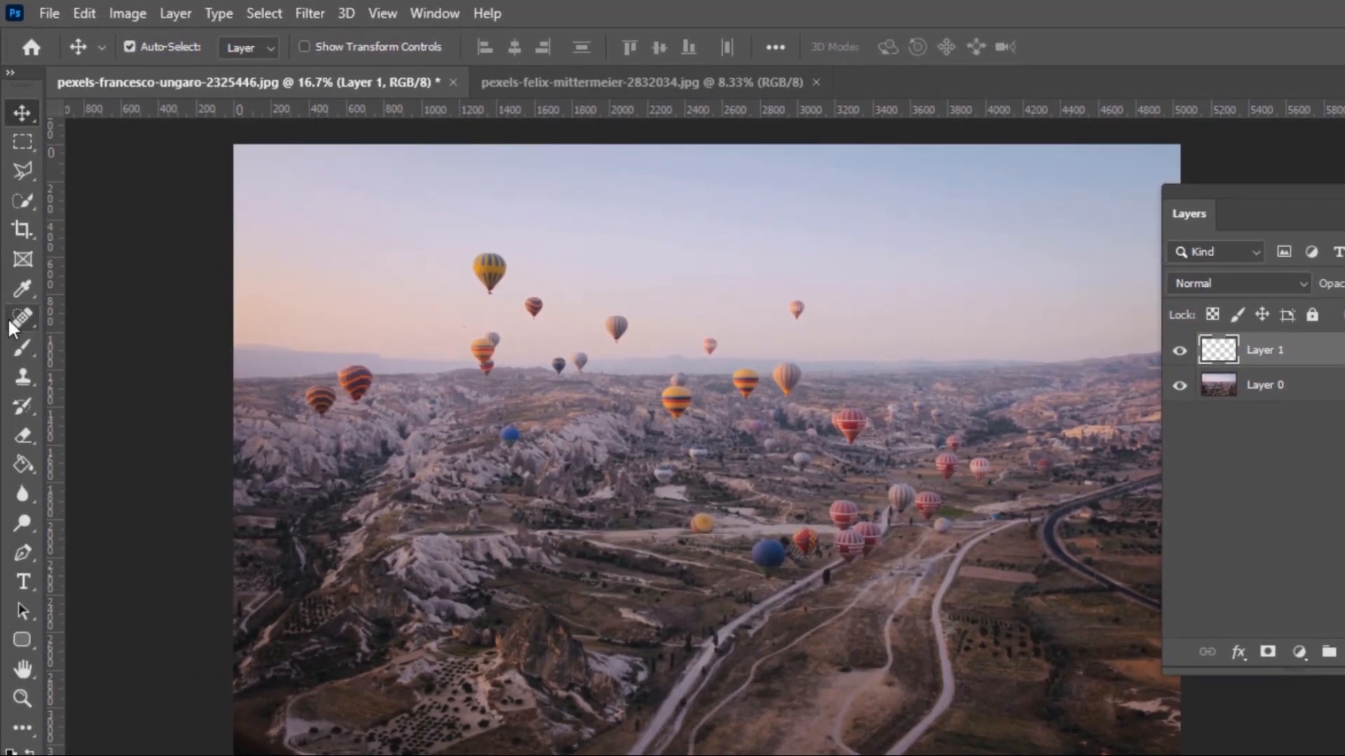
{"action": "left_click", "coordinate": [9, 321]}
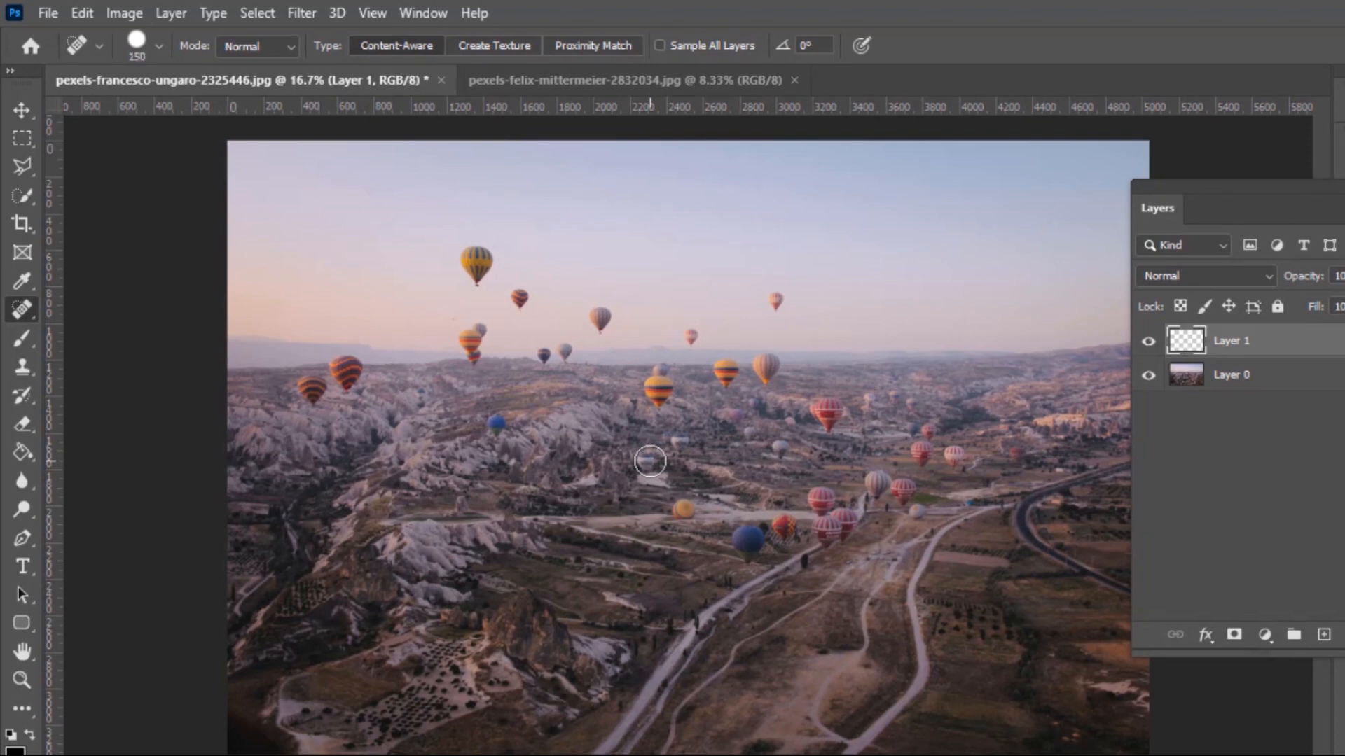
- Try to spot-heal three small pale balloons in the middle of the valley on the empty layer
{"action": "left_click", "coordinate": [645, 461]}
{"action": "left_click", "coordinate": [678, 443]}
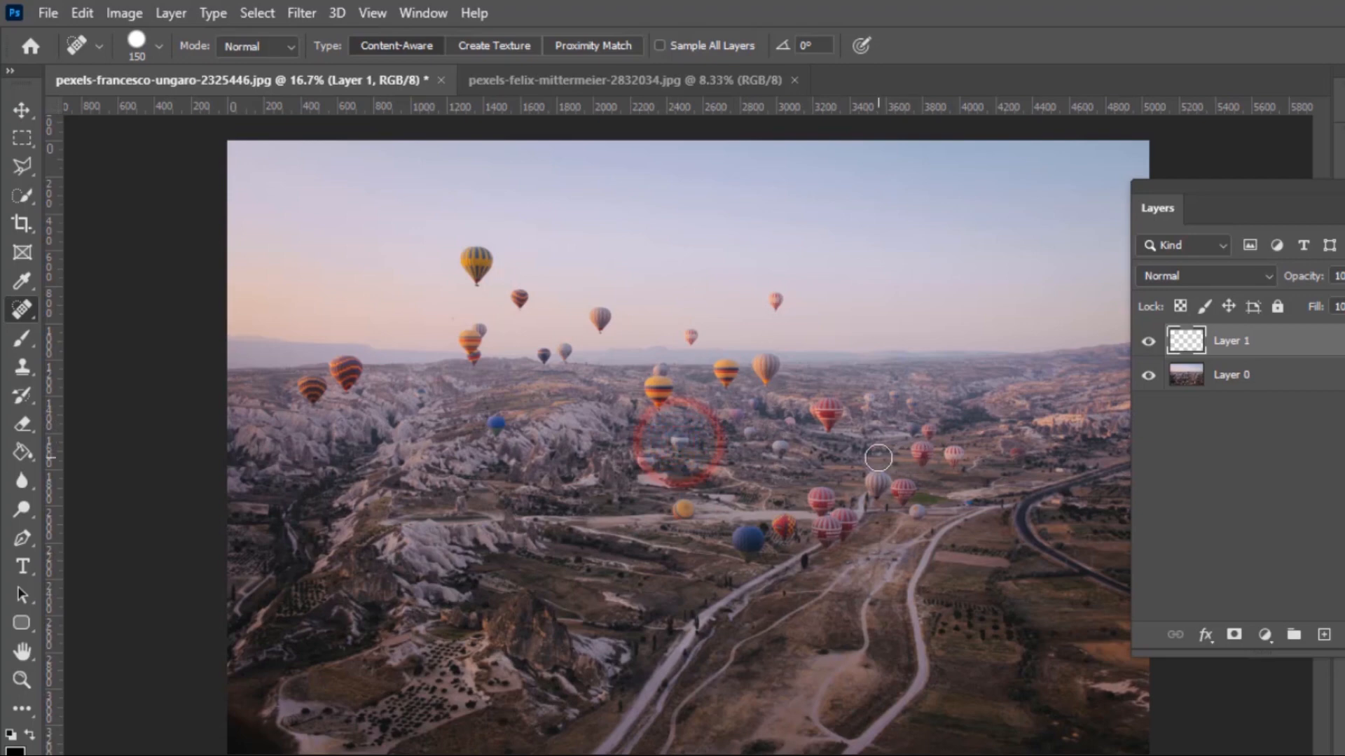
{"action": "left_click", "coordinate": [779, 451]}
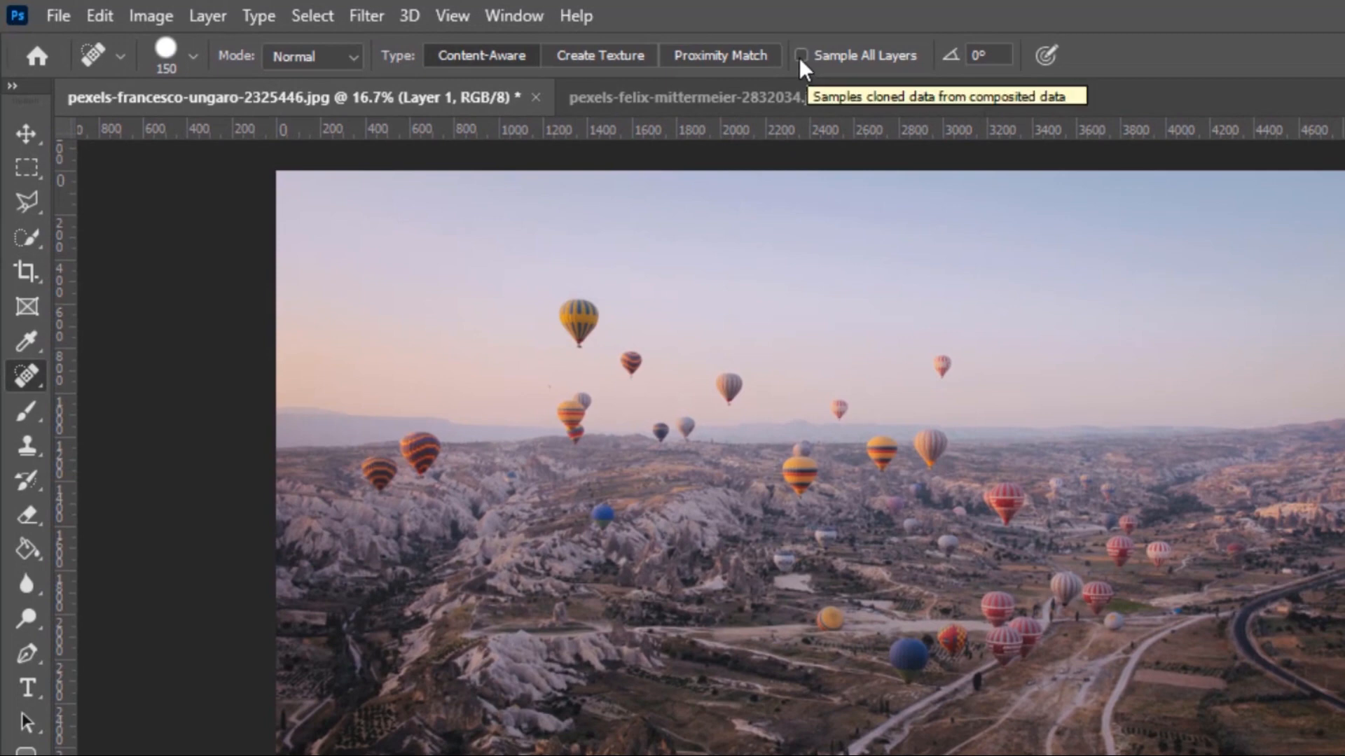
- Enable sampling from all layers and spot-heal the three small pale balloons in the middle of the valley
{"action": "left_click", "coordinate": [800, 55]}
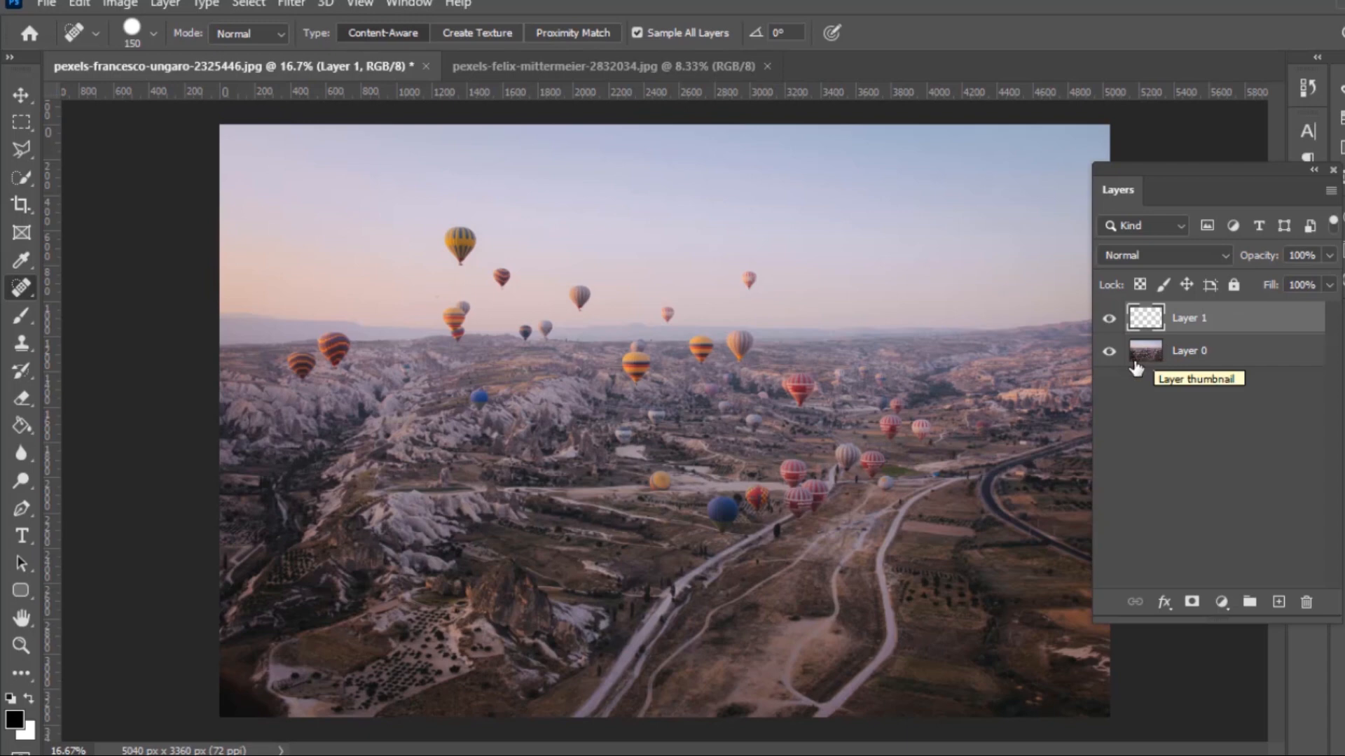
{"action": "left_click", "coordinate": [623, 434]}
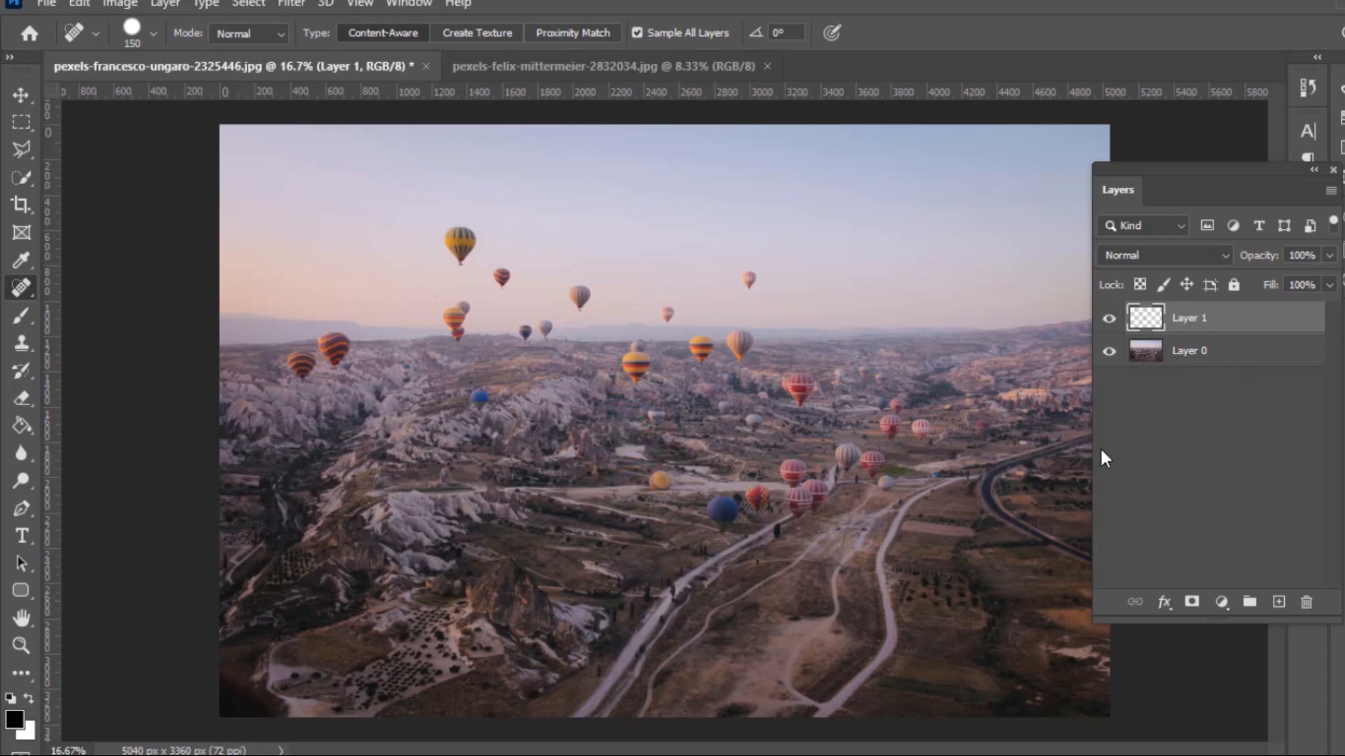
{"action": "left_click", "coordinate": [655, 416]}
{"action": "left_click", "coordinate": [758, 421]}
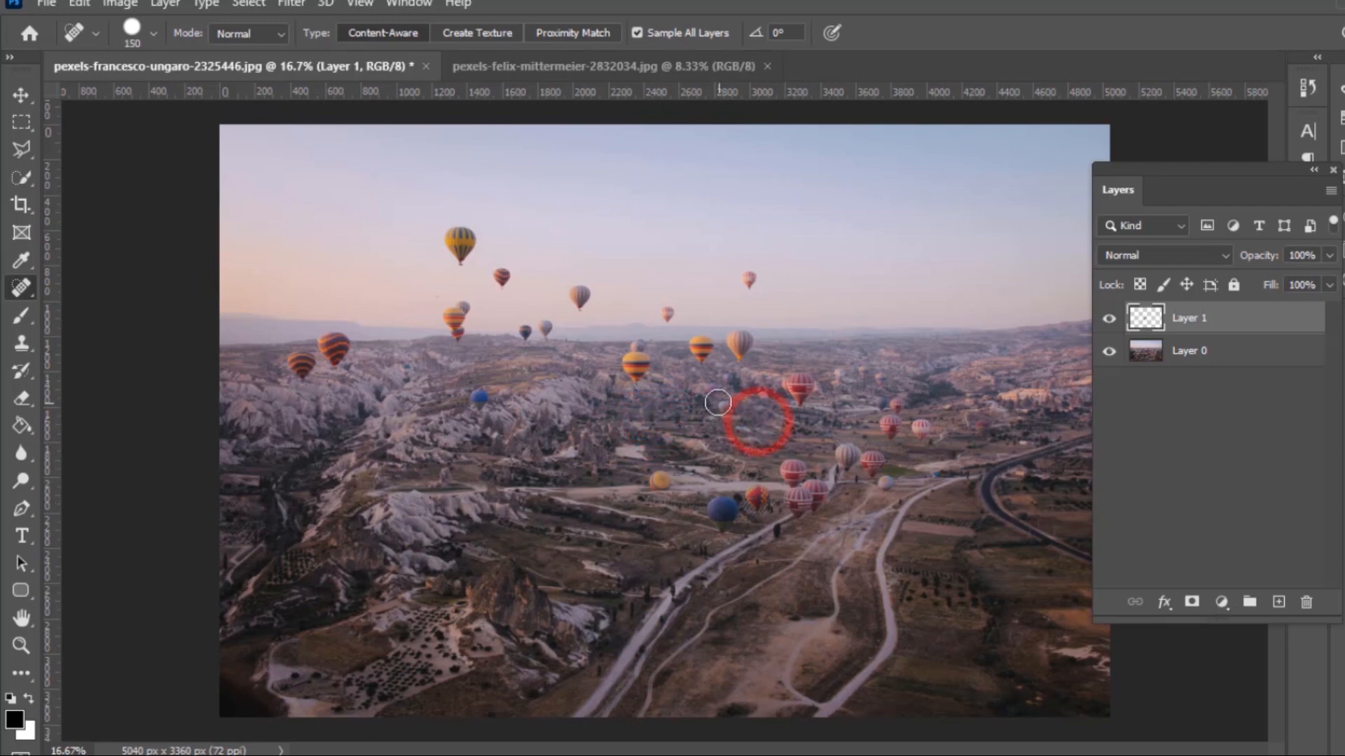
- Spot-heal the faint balloons below the ridge, the yellow balloon over the road and the small pale one near the road fork
{"action": "left_click", "coordinate": [721, 406]}
{"action": "left_click", "coordinate": [770, 395]}
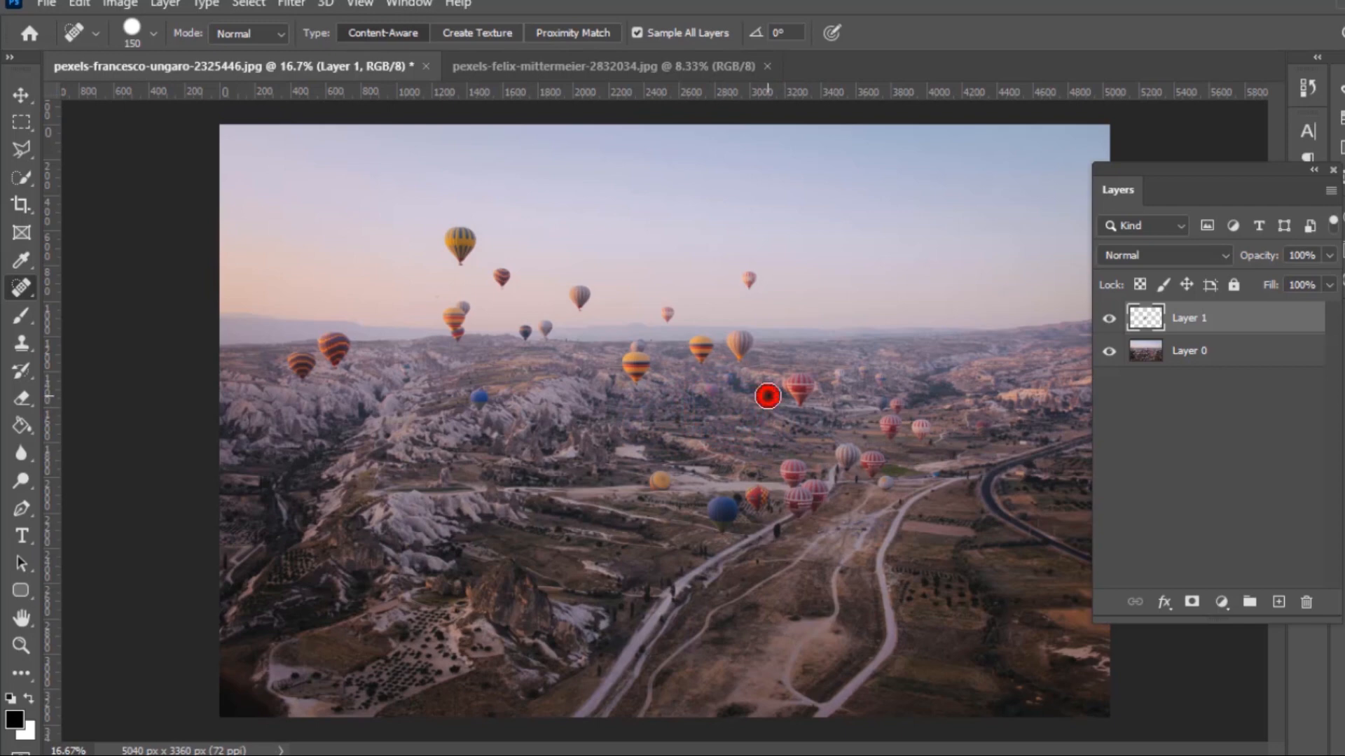
{"action": "left_click", "coordinate": [658, 482]}
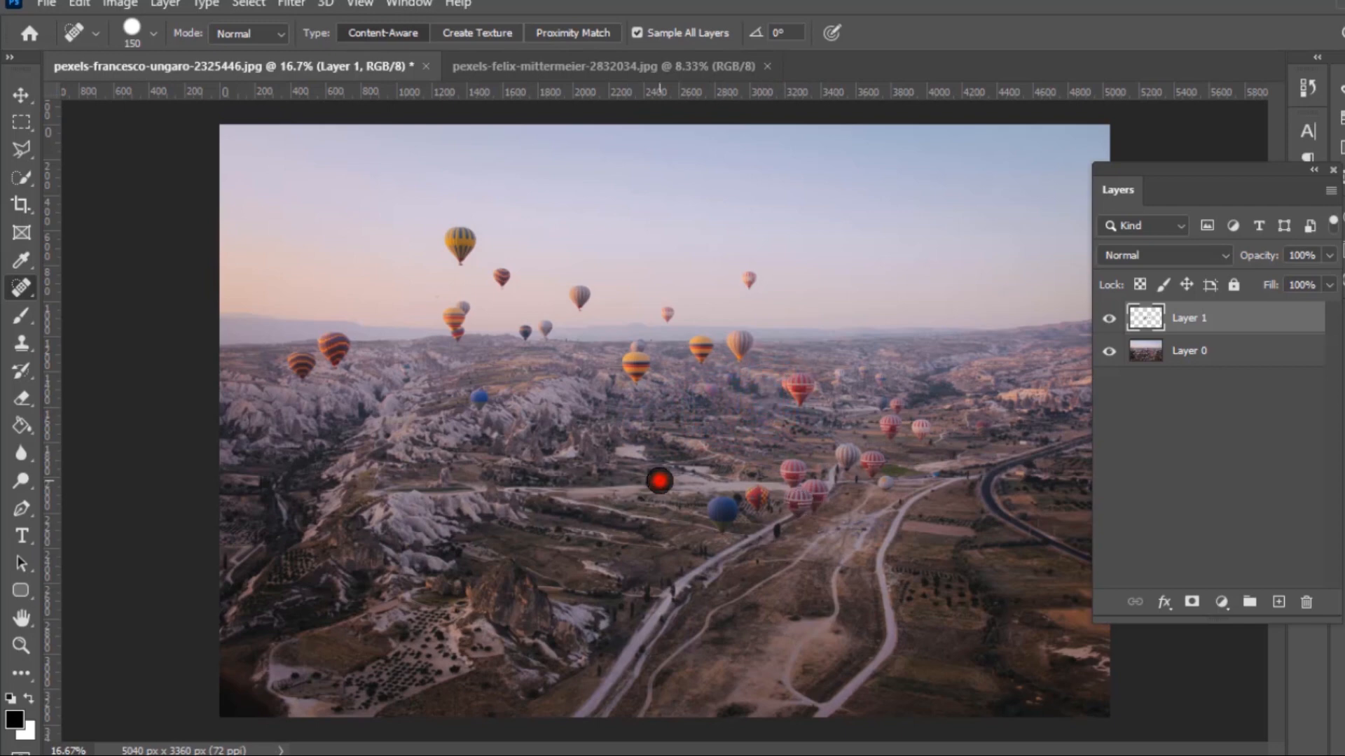
{"action": "left_click", "coordinate": [892, 485]}
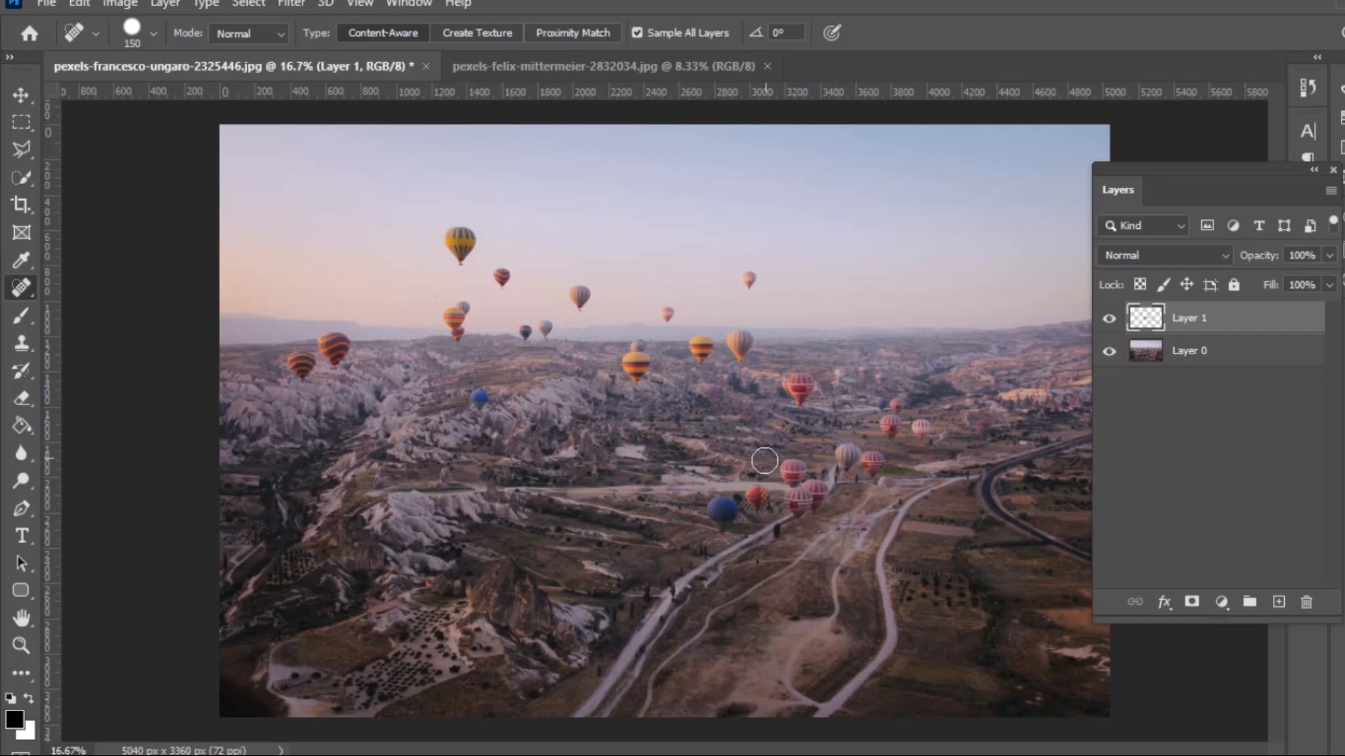
- Spot-heal the remaining tiny distant balloons near the horizon and across the valley, reducing the brush size to 100 along the way
{"action": "left_click", "coordinate": [836, 371]}
{"action": "key", "text": "["}
{"action": "key", "text": "["}
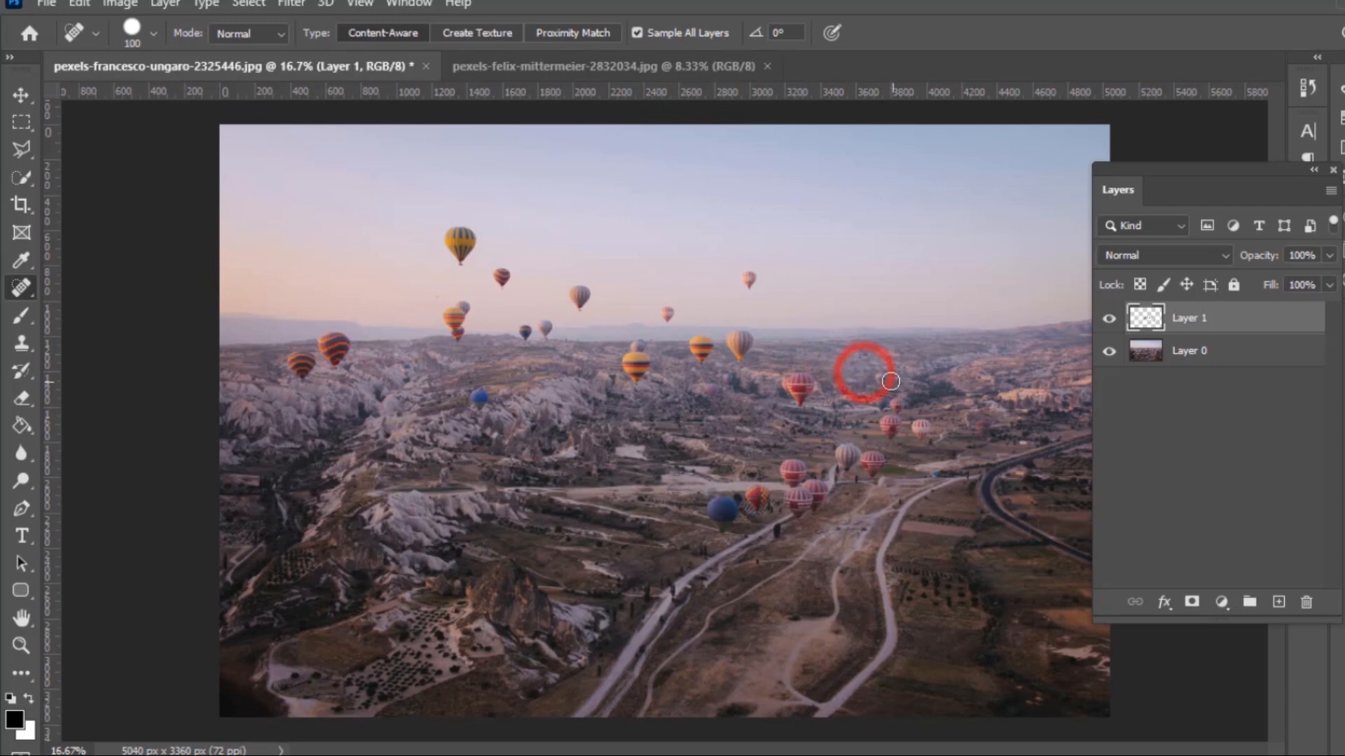
{"action": "left_click", "coordinate": [881, 378]}
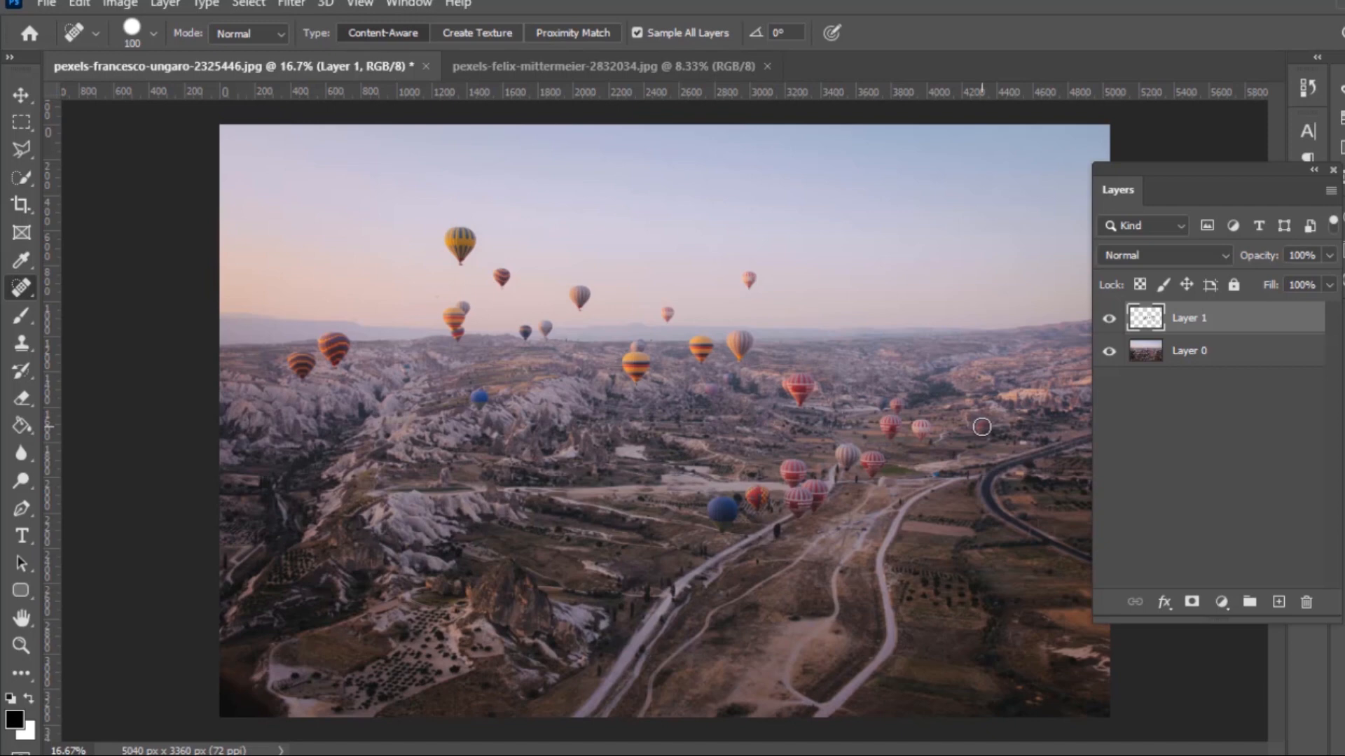
{"action": "left_click", "coordinate": [982, 427]}
{"action": "left_click", "coordinate": [638, 343]}
{"action": "left_click", "coordinate": [710, 391]}
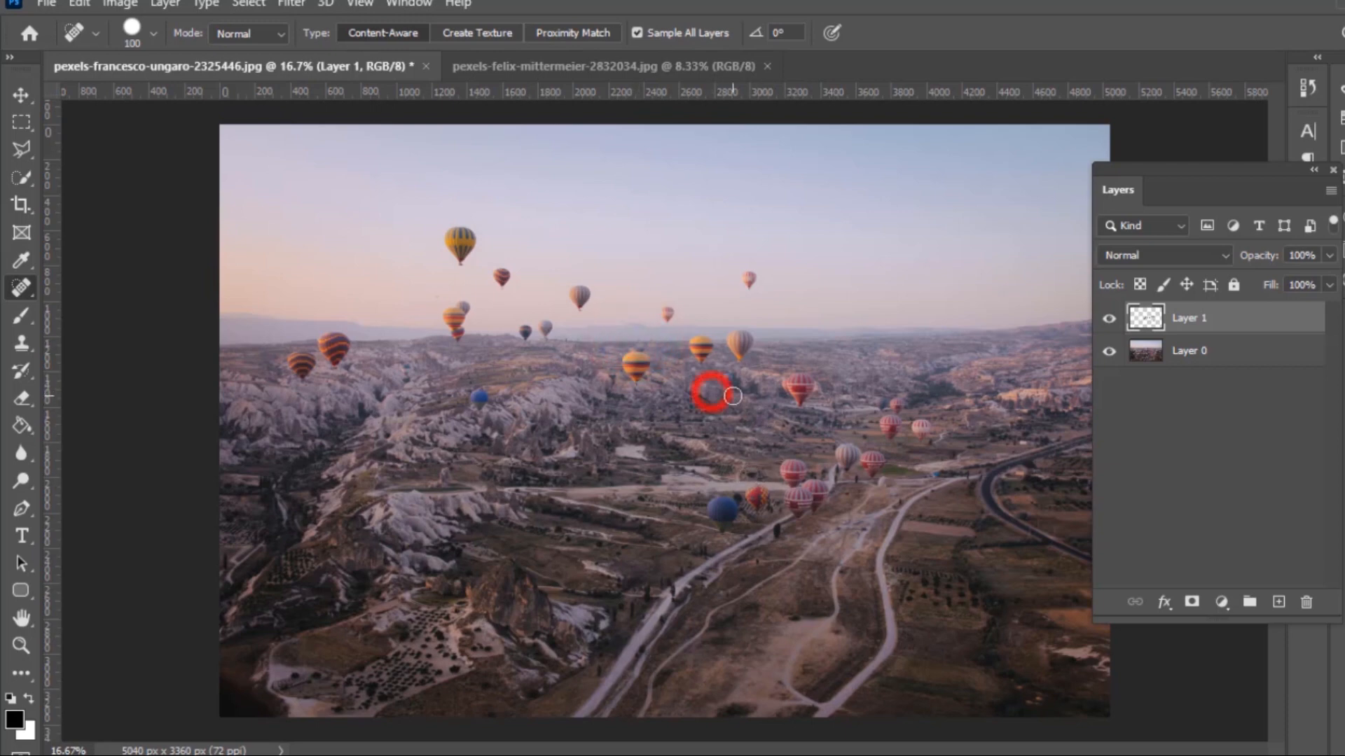
{"action": "left_click", "coordinate": [729, 379]}
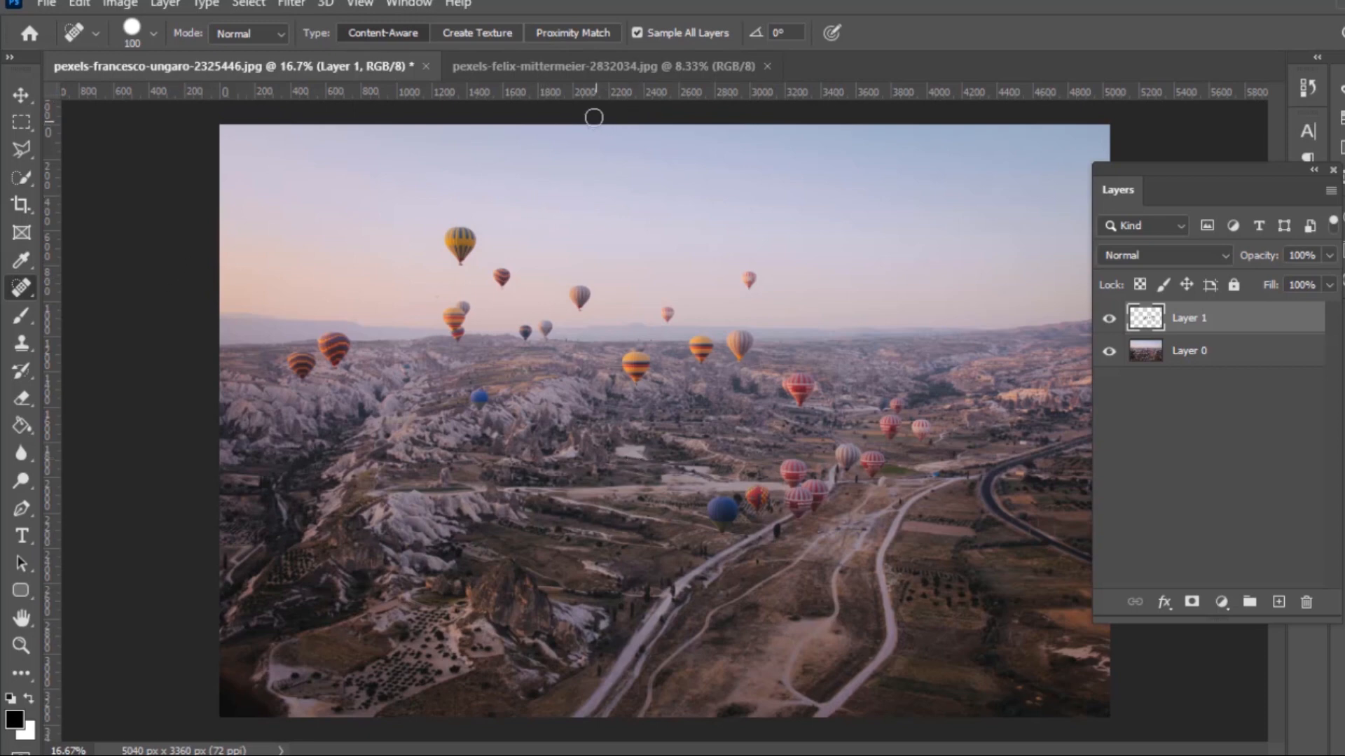
- Switch to the cabin photo with the Move tool active, unlock its background layer and add a new empty layer above it
{"action": "left_click", "coordinate": [595, 66]}
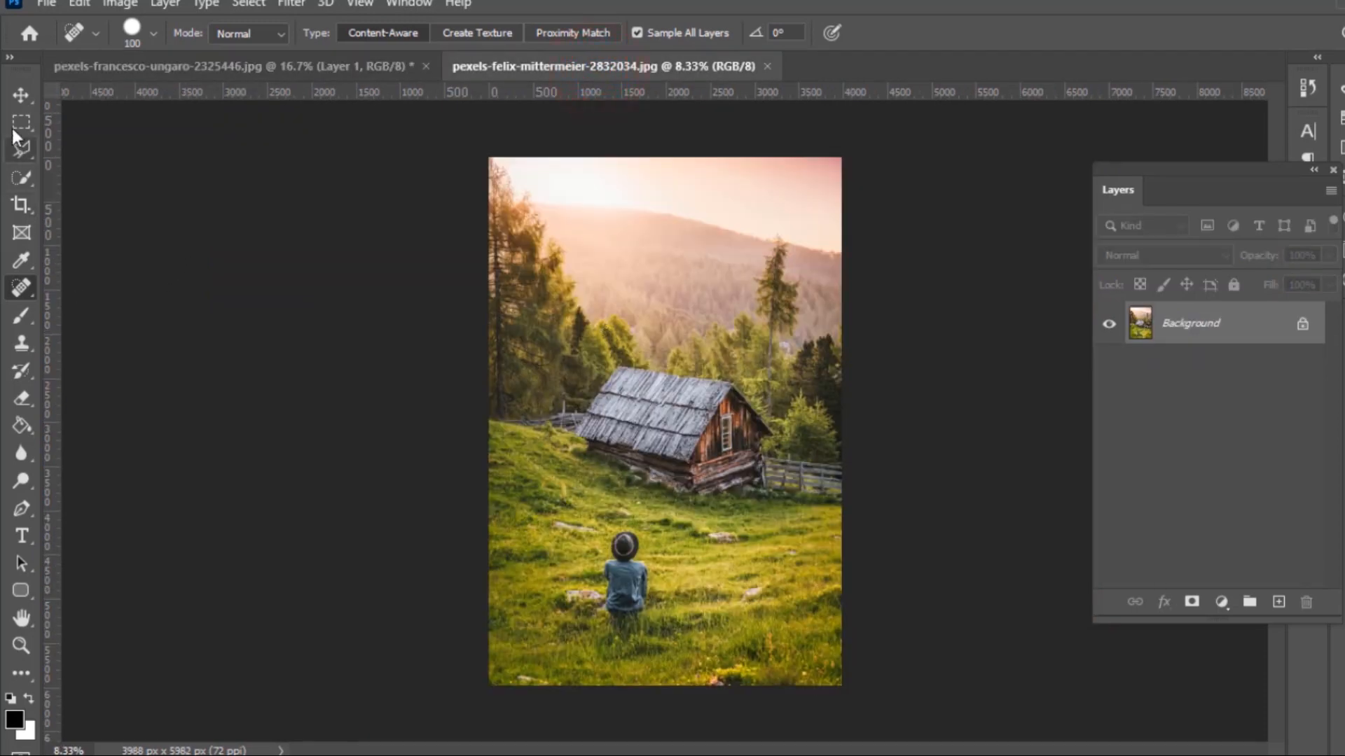
{"action": "left_click", "coordinate": [22, 95]}
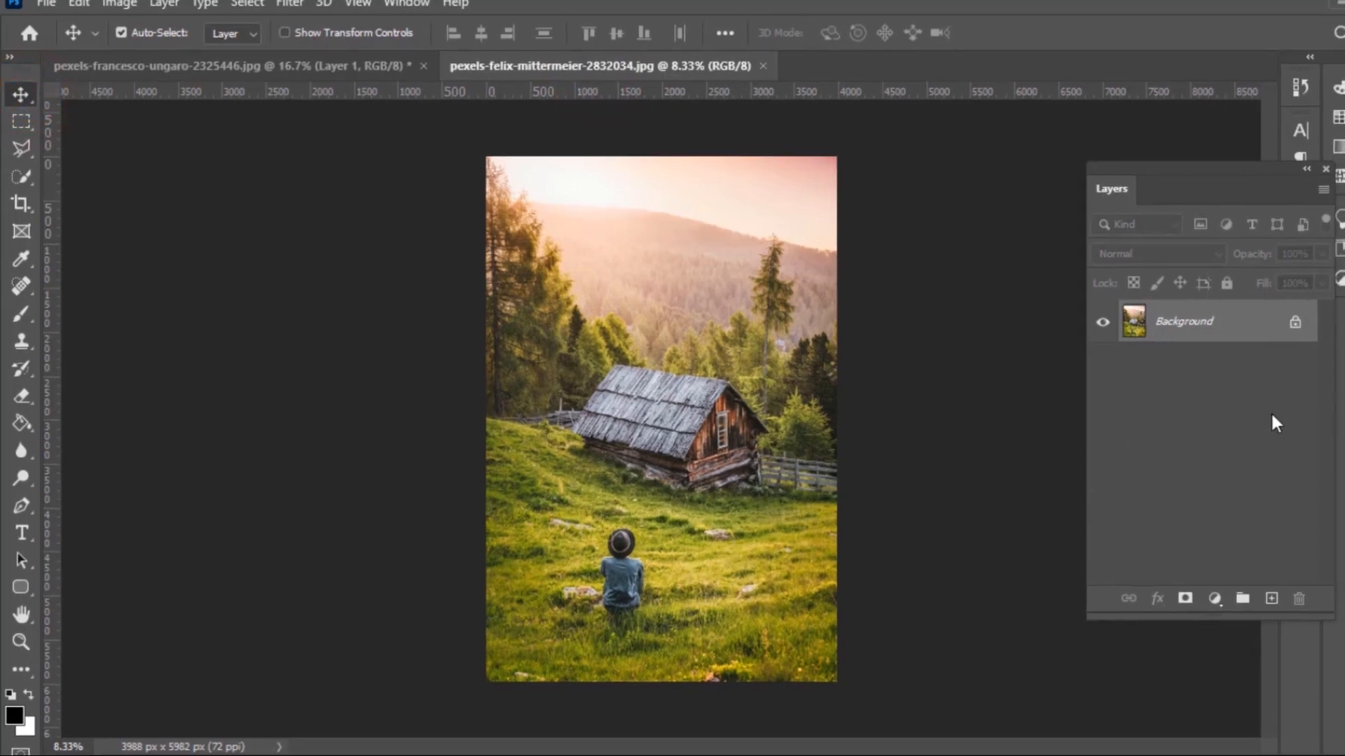
{"action": "left_click", "coordinate": [1283, 321]}
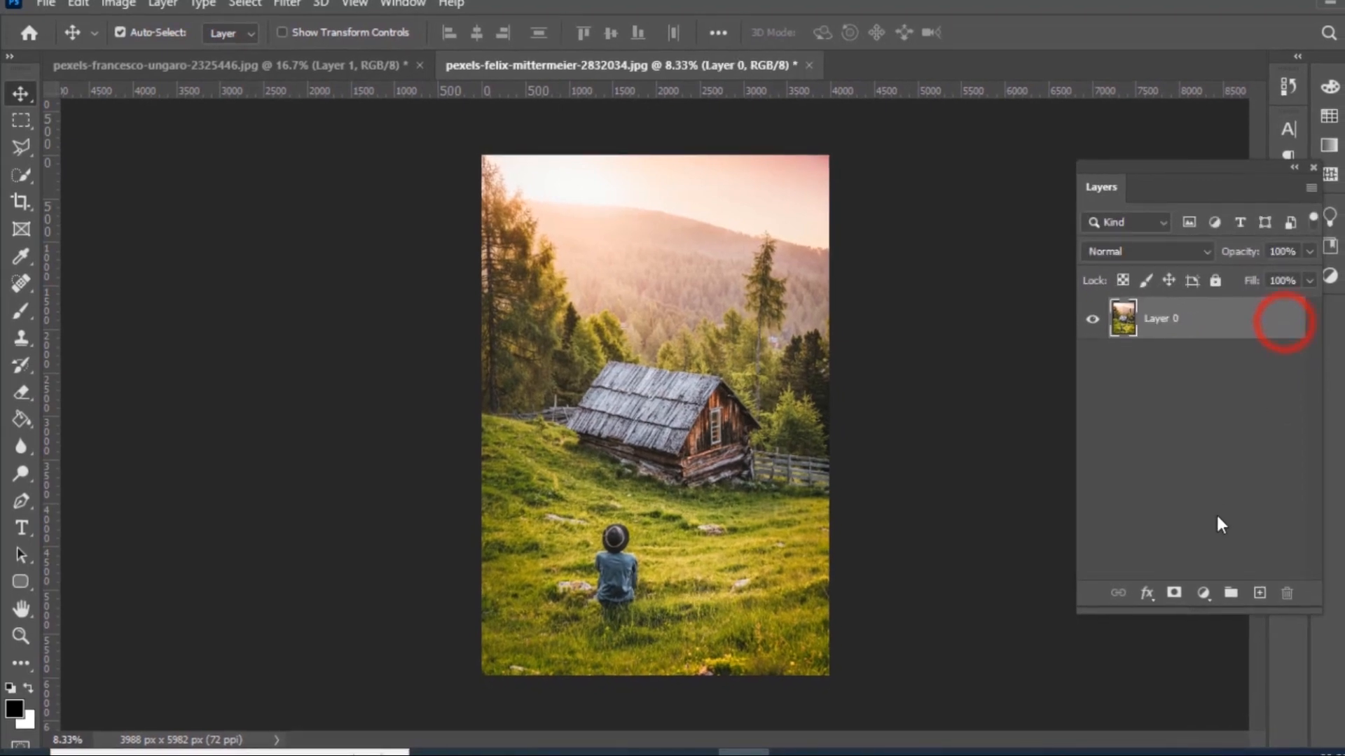
{"action": "left_click", "coordinate": [1260, 595]}
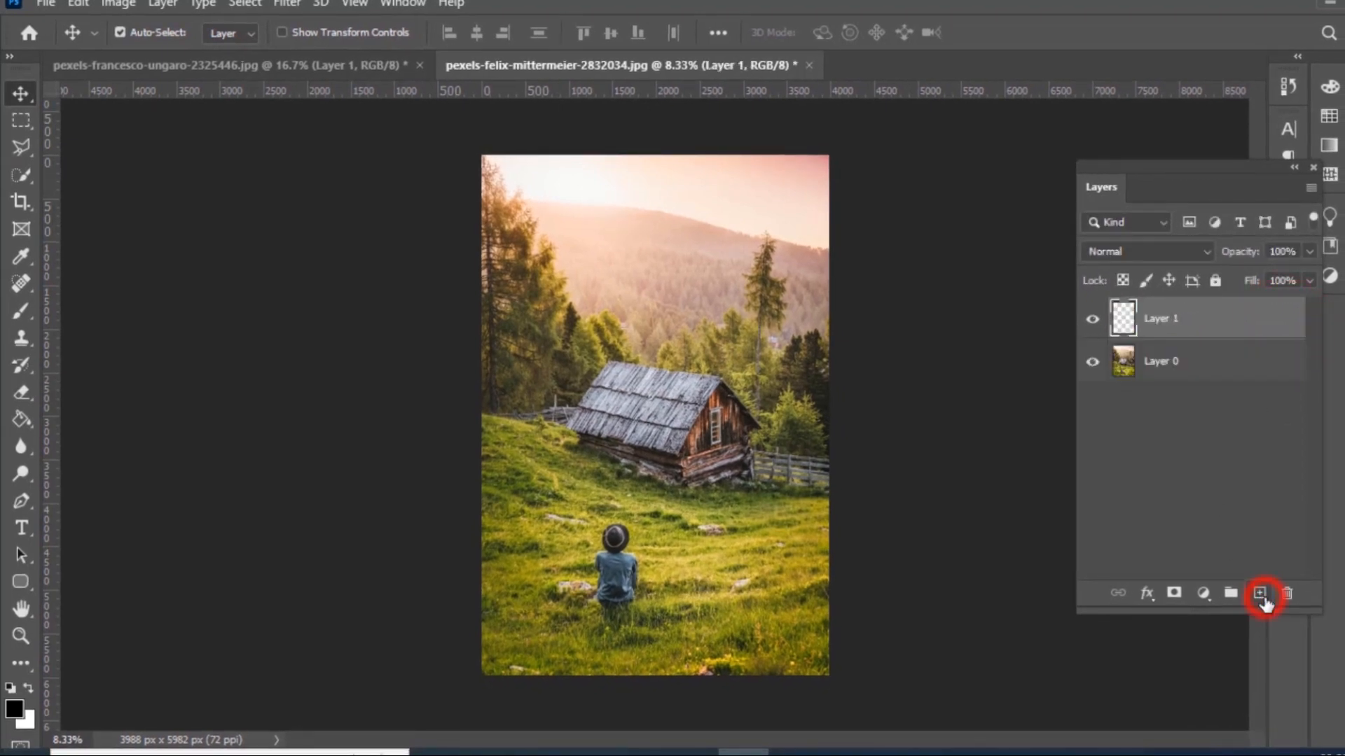
- Return to the balloon photo and hide and show Layer 1 to compare it before and after healing
{"action": "left_click", "coordinate": [343, 61]}
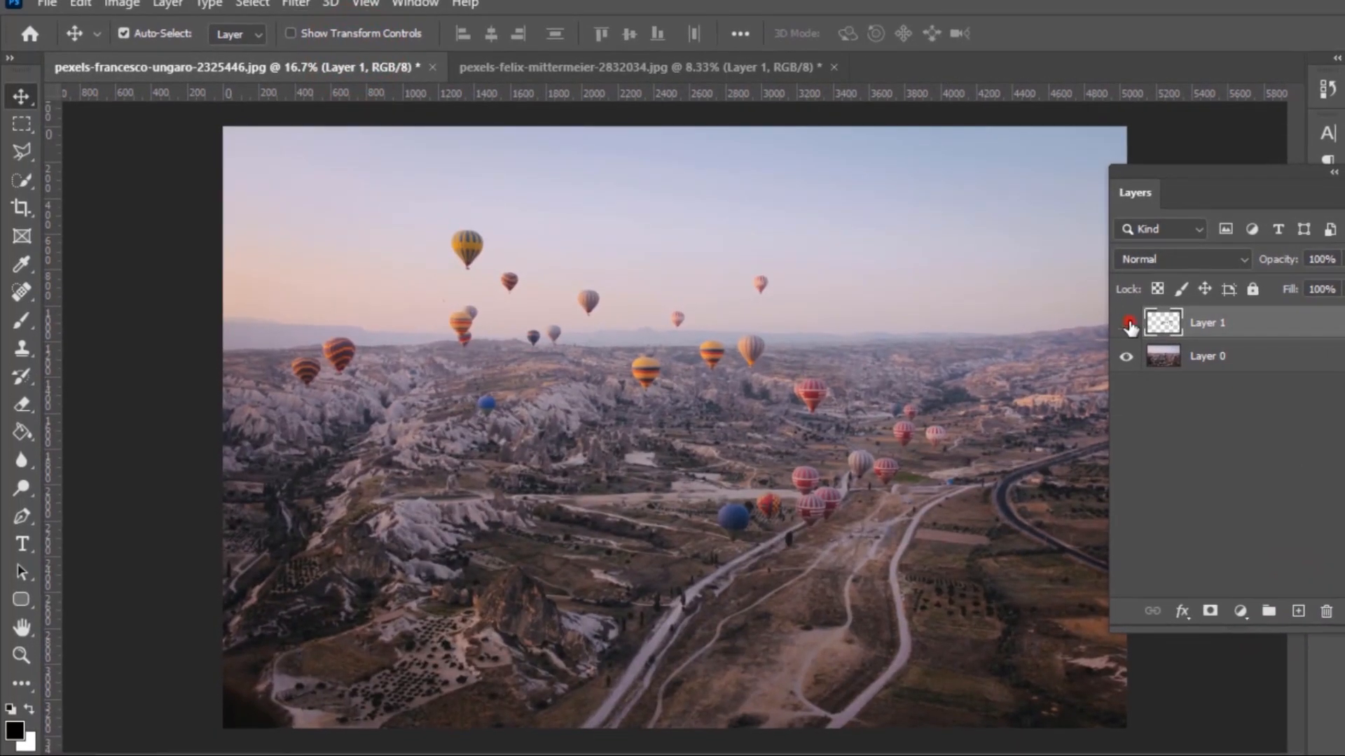
{"action": "left_click", "coordinate": [1126, 323]}
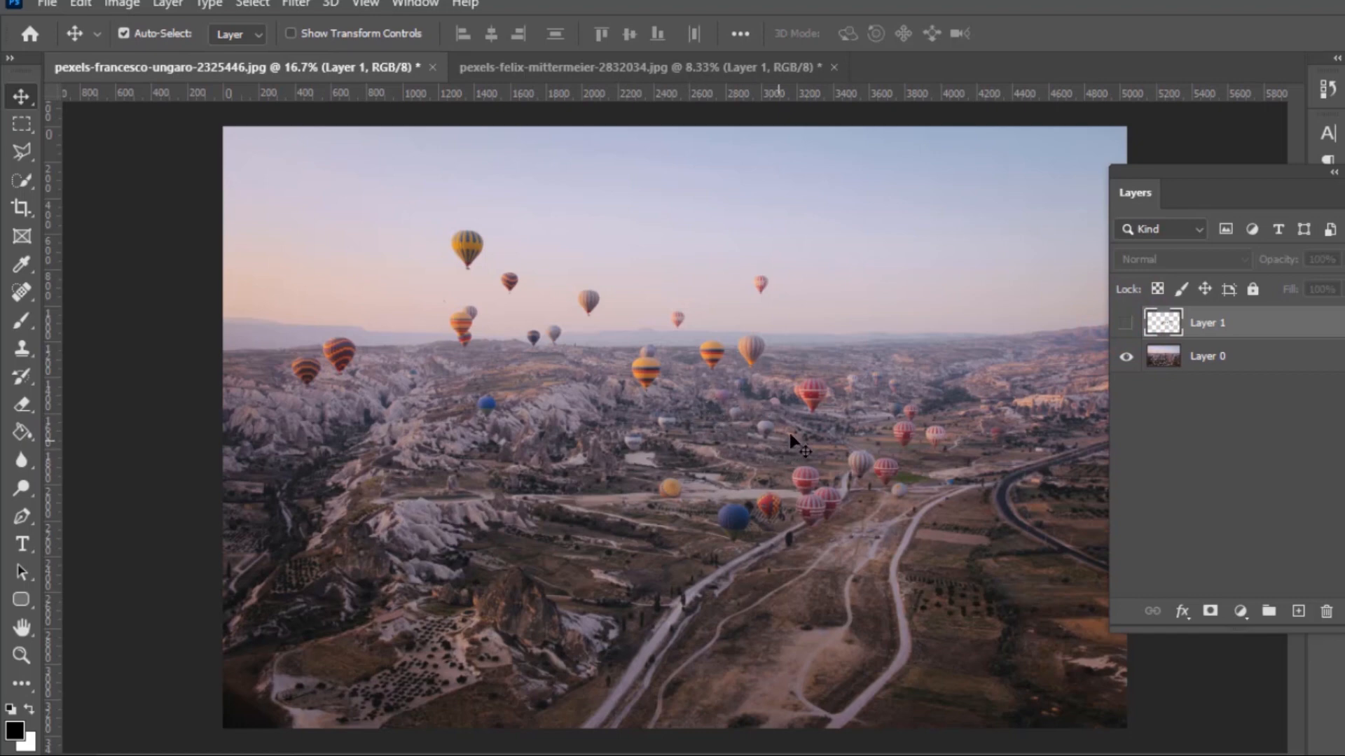
{"action": "left_click", "coordinate": [1126, 324]}
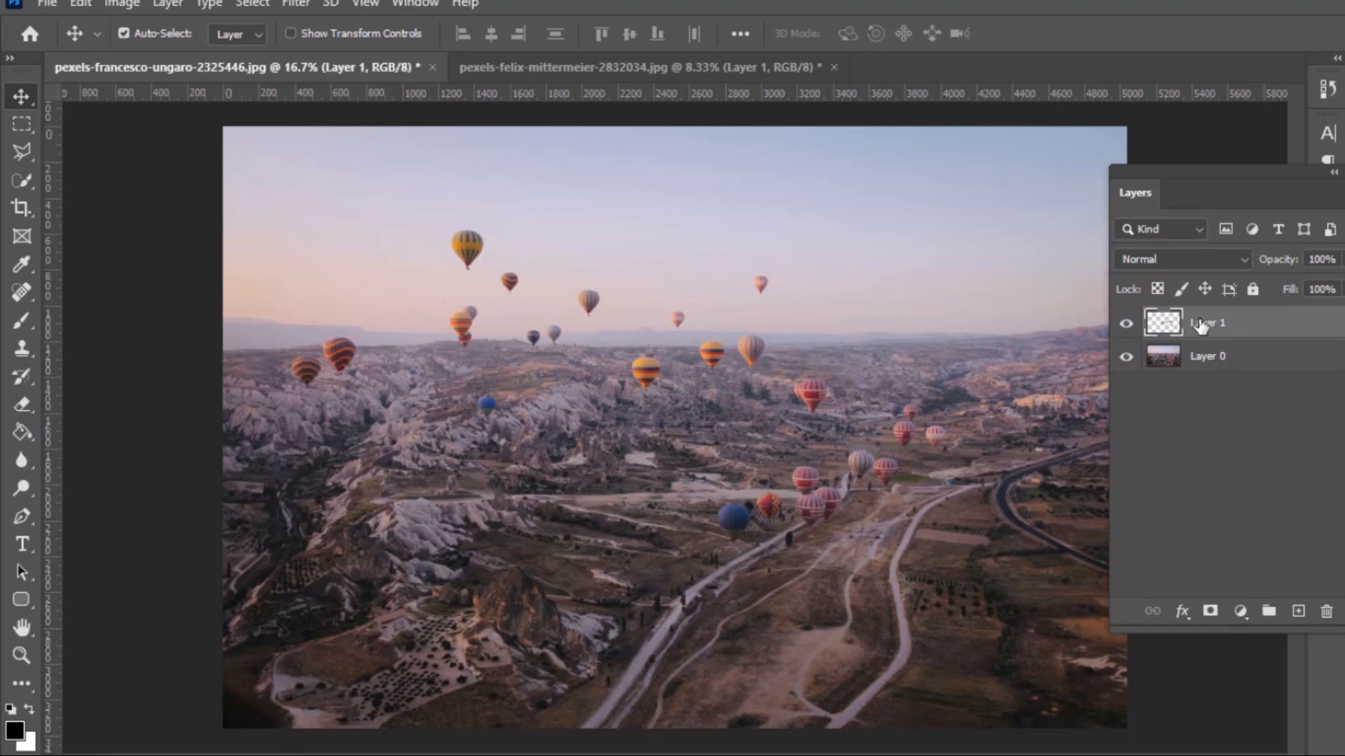
- In the cabin photo, activate the Patch tool, set it to Content-Aware and enable sampling from all layers
{"action": "left_click", "coordinate": [751, 67]}
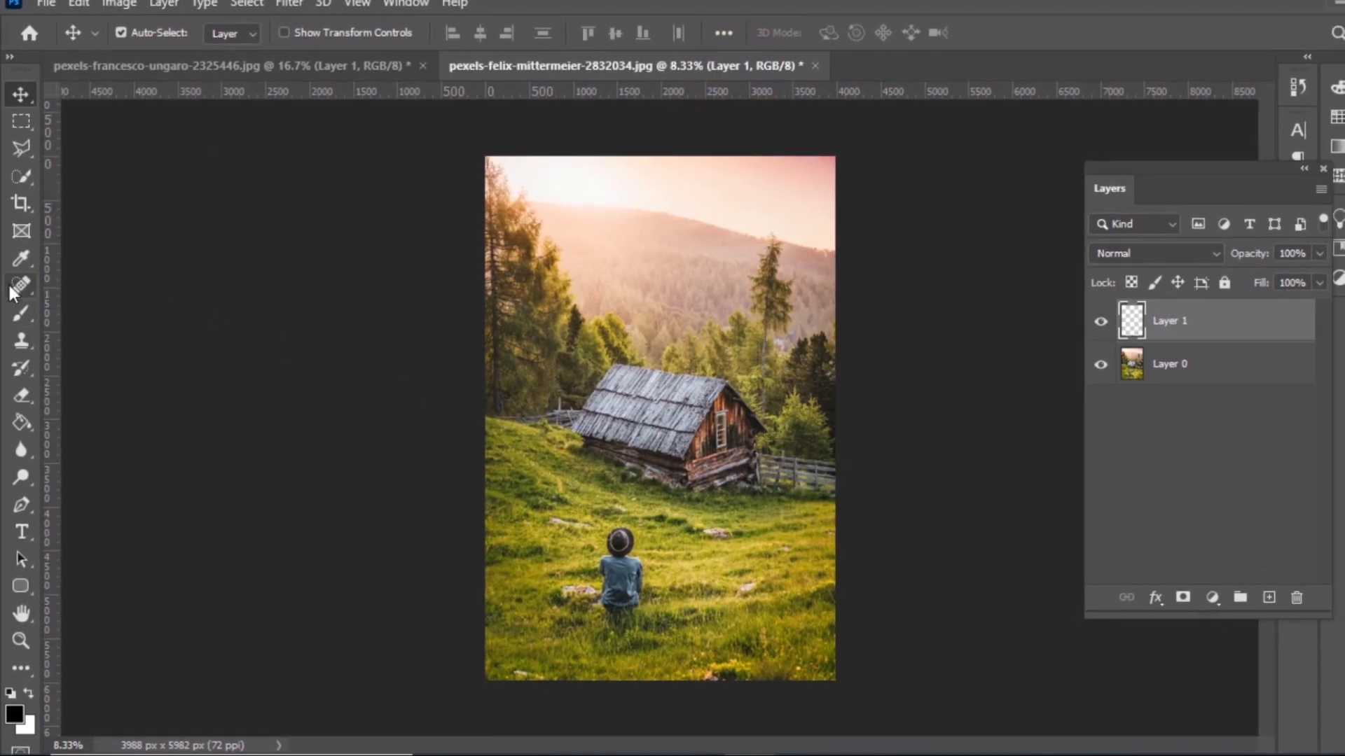
{"action": "left_click", "coordinate": [27, 284]}
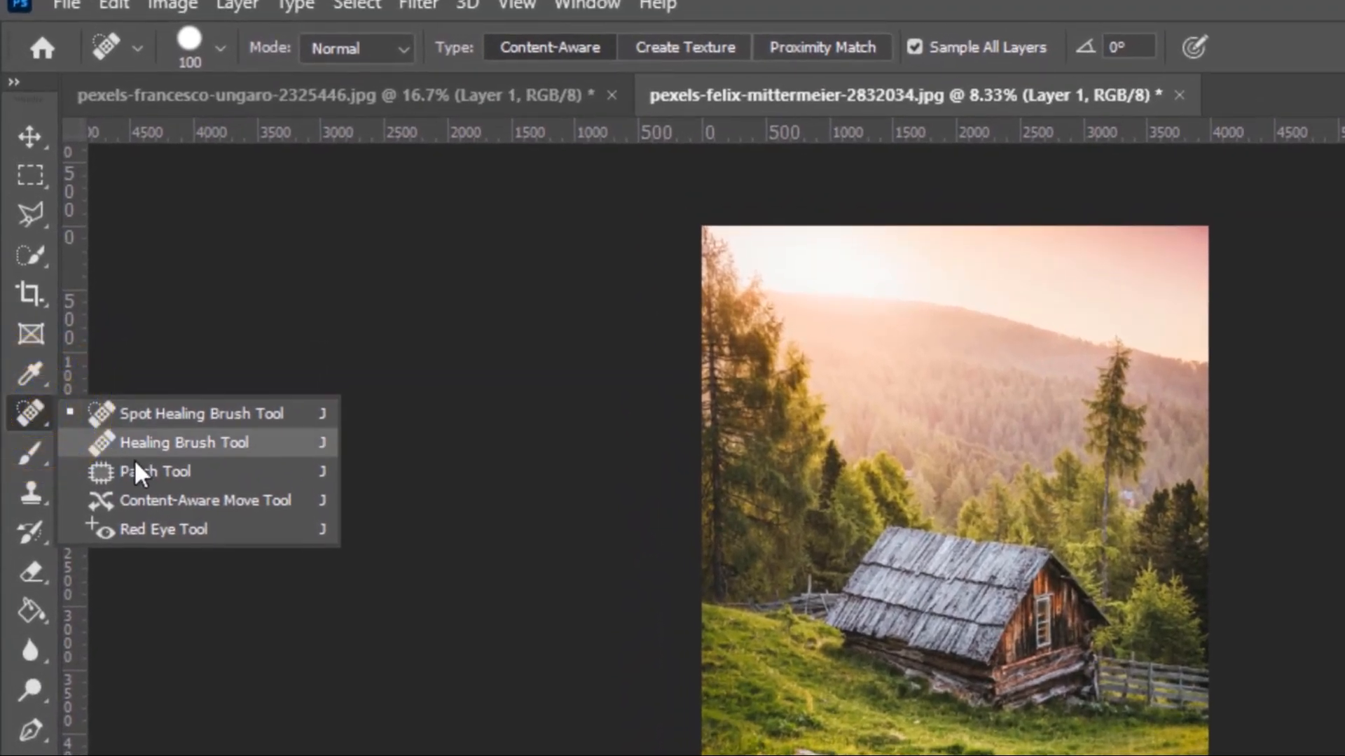
{"action": "left_click", "coordinate": [113, 380]}
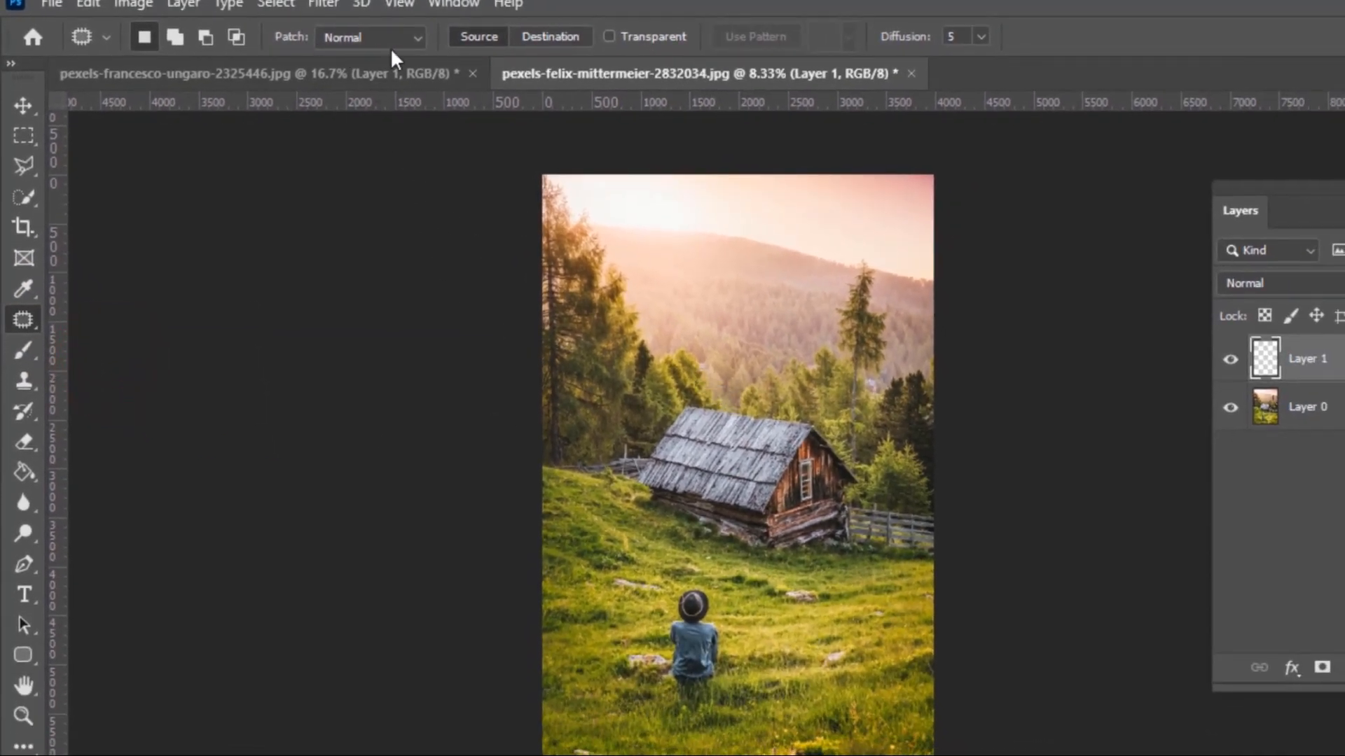
{"action": "left_click", "coordinate": [423, 39]}
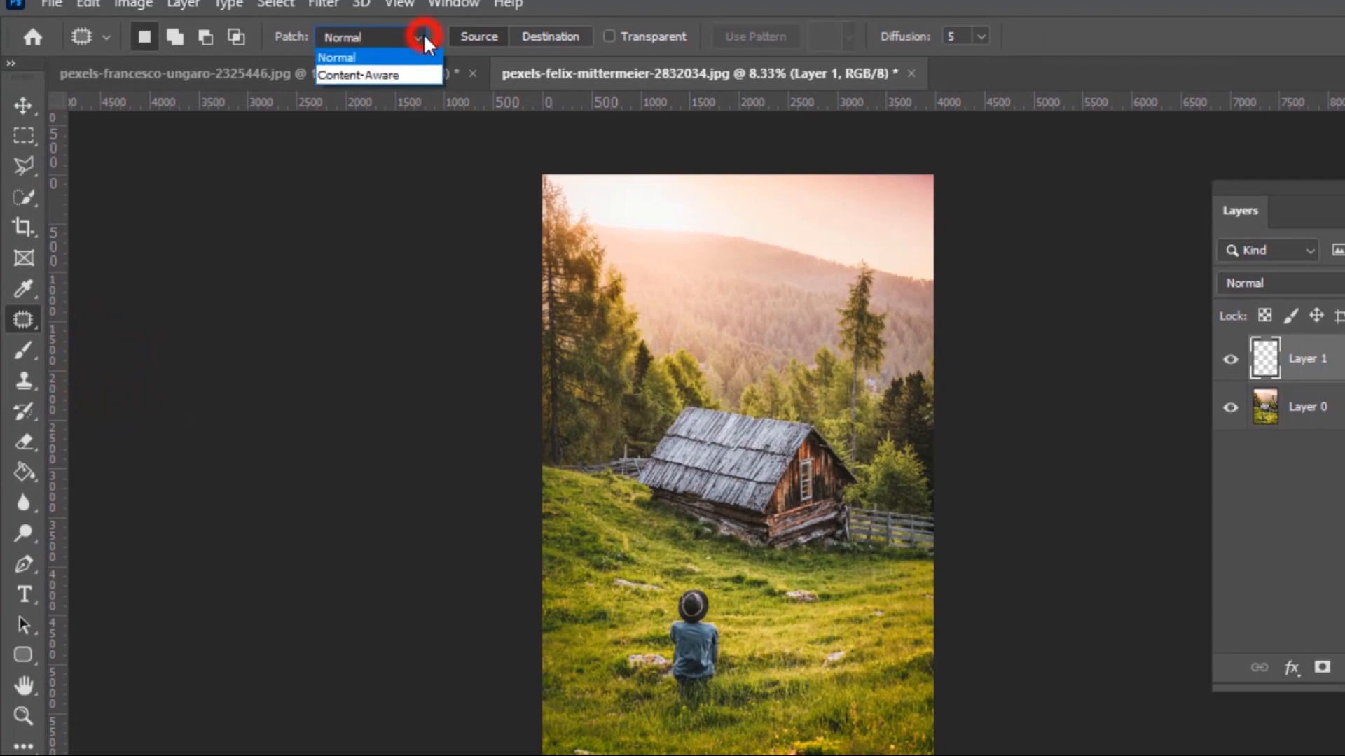
{"action": "left_click", "coordinate": [397, 73]}
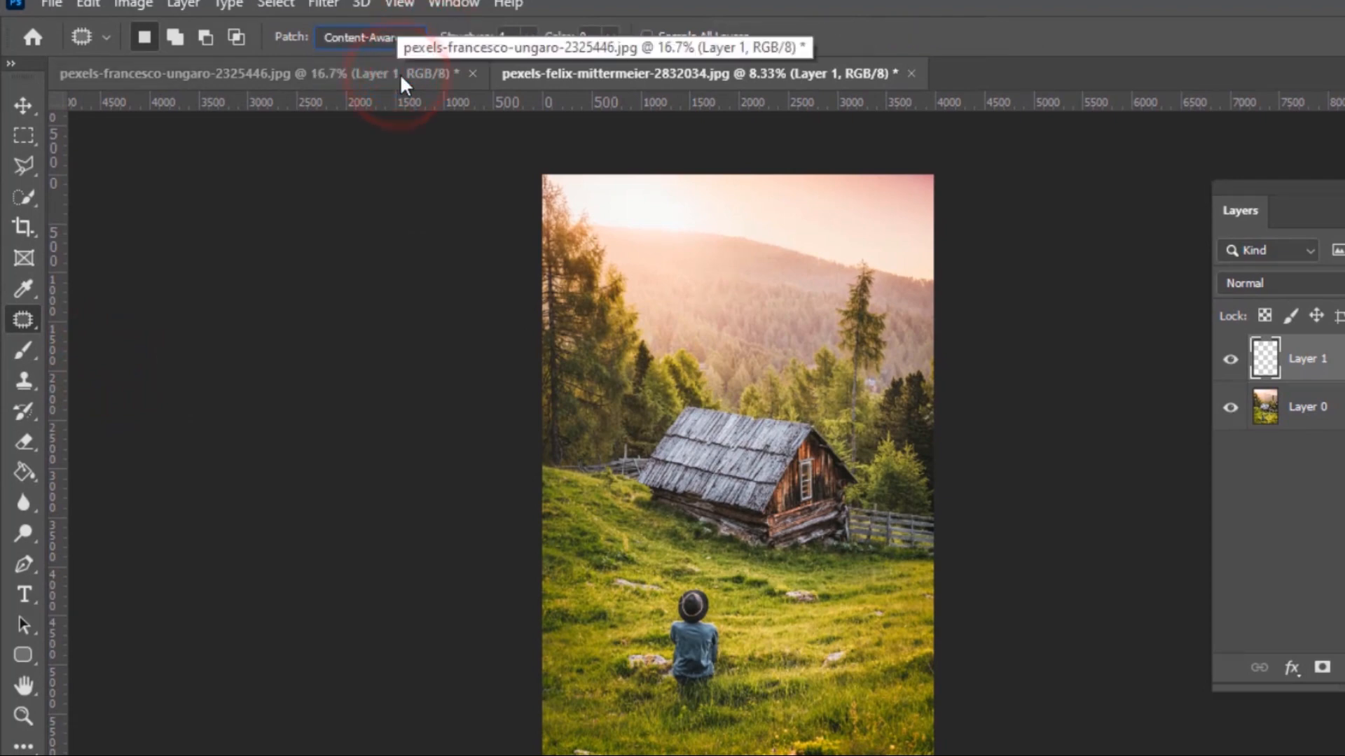
{"action": "left_click", "coordinate": [645, 37]}
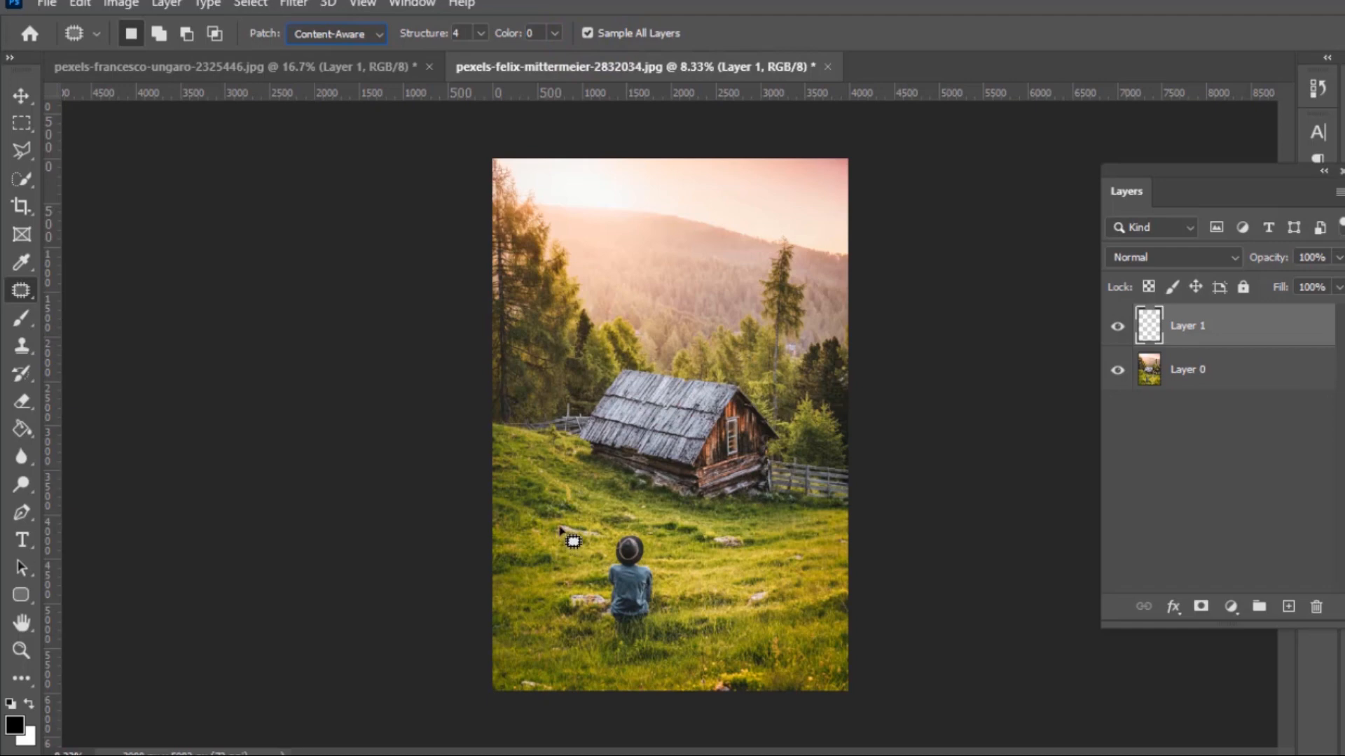
- Patch out the two pale rocks on the slope between the seated person and the cabin with nearby grass, deselecting after each
{"action": "mouse_move", "coordinate": [558, 531]}
{"action": "left_mouse_down"}
{"action": "mouse_move", "coordinate": [592, 545]}
{"action": "mouse_move", "coordinate": [560, 530]}
{"action": "left_mouse_up"}
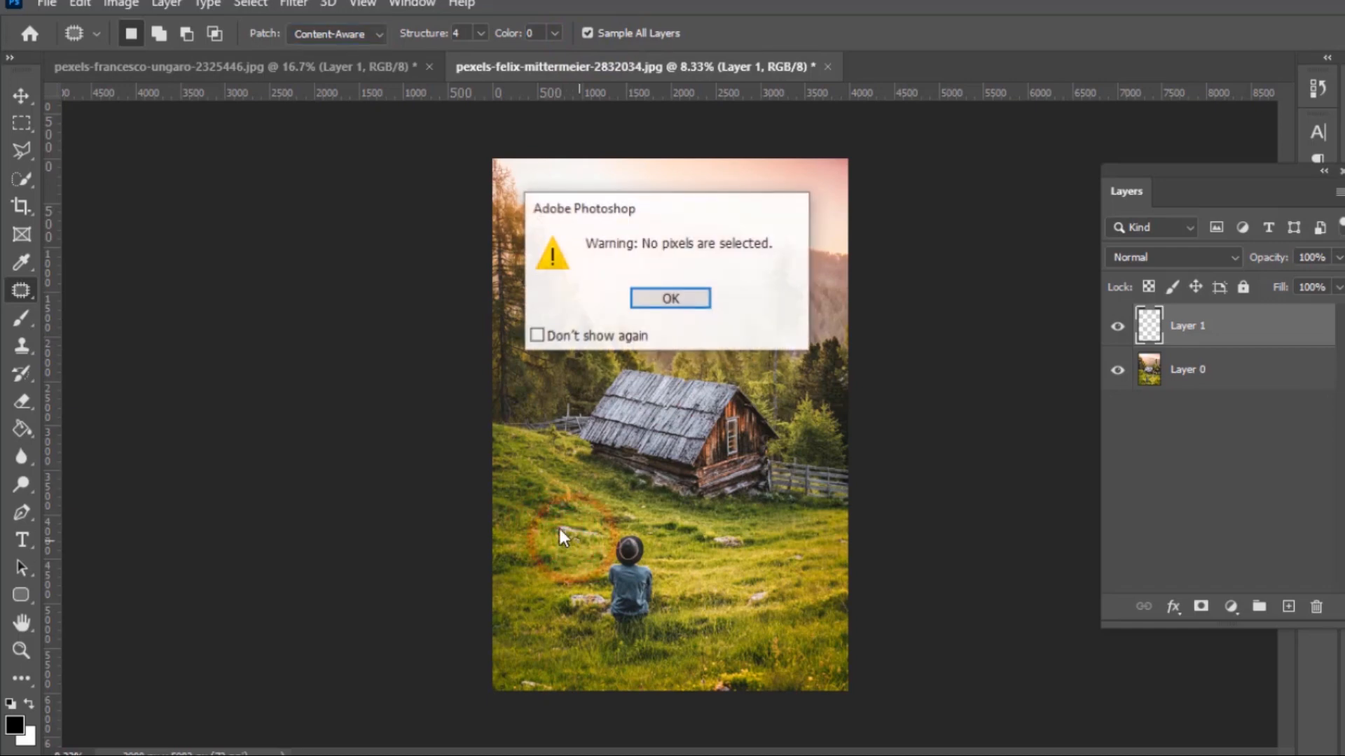
{"action": "left_click", "coordinate": [671, 299]}
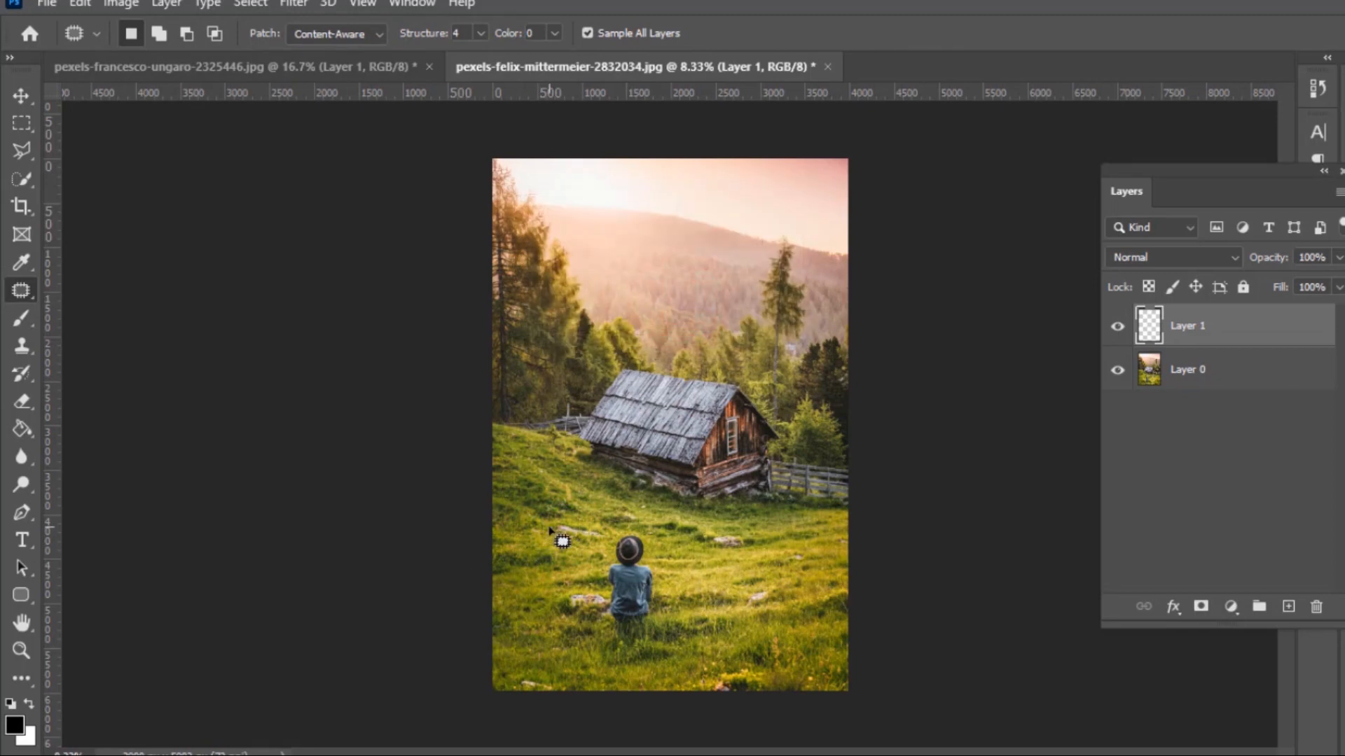
{"action": "mouse_move", "coordinate": [555, 525]}
{"action": "left_mouse_down"}
{"action": "mouse_move", "coordinate": [606, 550]}
{"action": "mouse_move", "coordinate": [566, 544]}
{"action": "mouse_move", "coordinate": [554, 527]}
{"action": "mouse_move", "coordinate": [609, 519]}
{"action": "left_mouse_up"}
{"action": "key", "text": "ctrl+d"}
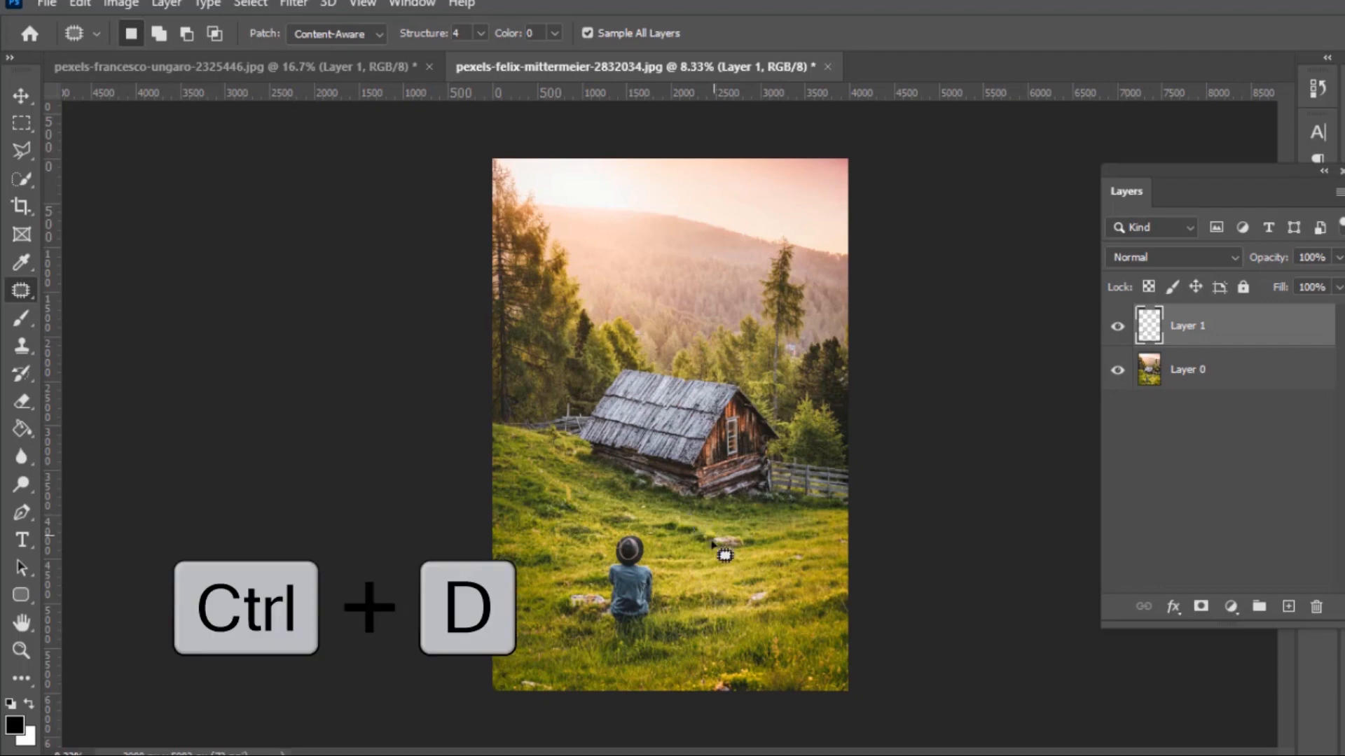
{"action": "mouse_move", "coordinate": [709, 538]}
{"action": "left_mouse_down"}
{"action": "mouse_move", "coordinate": [752, 543]}
{"action": "mouse_move", "coordinate": [707, 549]}
{"action": "mouse_move", "coordinate": [766, 549]}
{"action": "mouse_move", "coordinate": [789, 538]}
{"action": "mouse_move", "coordinate": [787, 523]}
{"action": "left_mouse_up"}
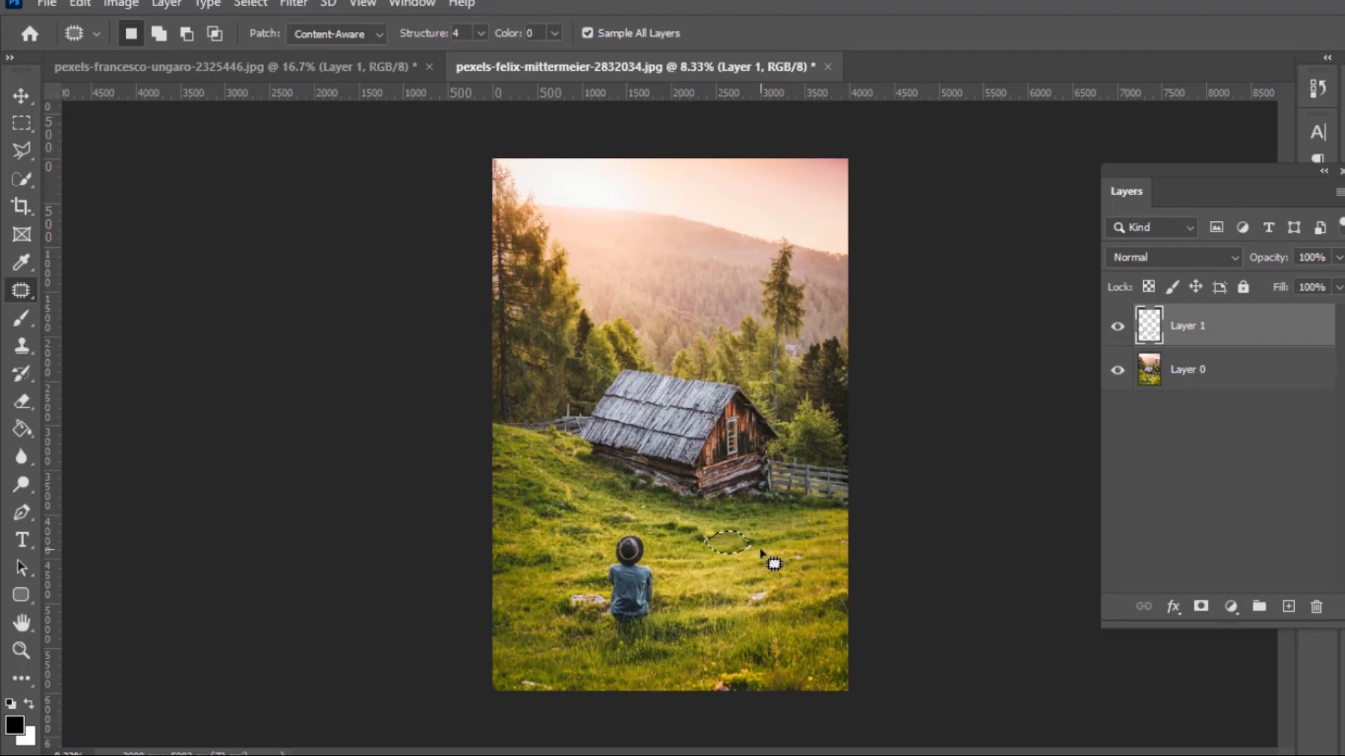
{"action": "key", "text": "ctrl+d"}
- Patch out the rock beside the seated person and the small rock farther right with surrounding grass
{"action": "mouse_move", "coordinate": [568, 610]}
{"action": "left_mouse_down"}
{"action": "mouse_move", "coordinate": [556, 607]}
{"action": "mouse_move", "coordinate": [606, 614]}
{"action": "left_mouse_up"}
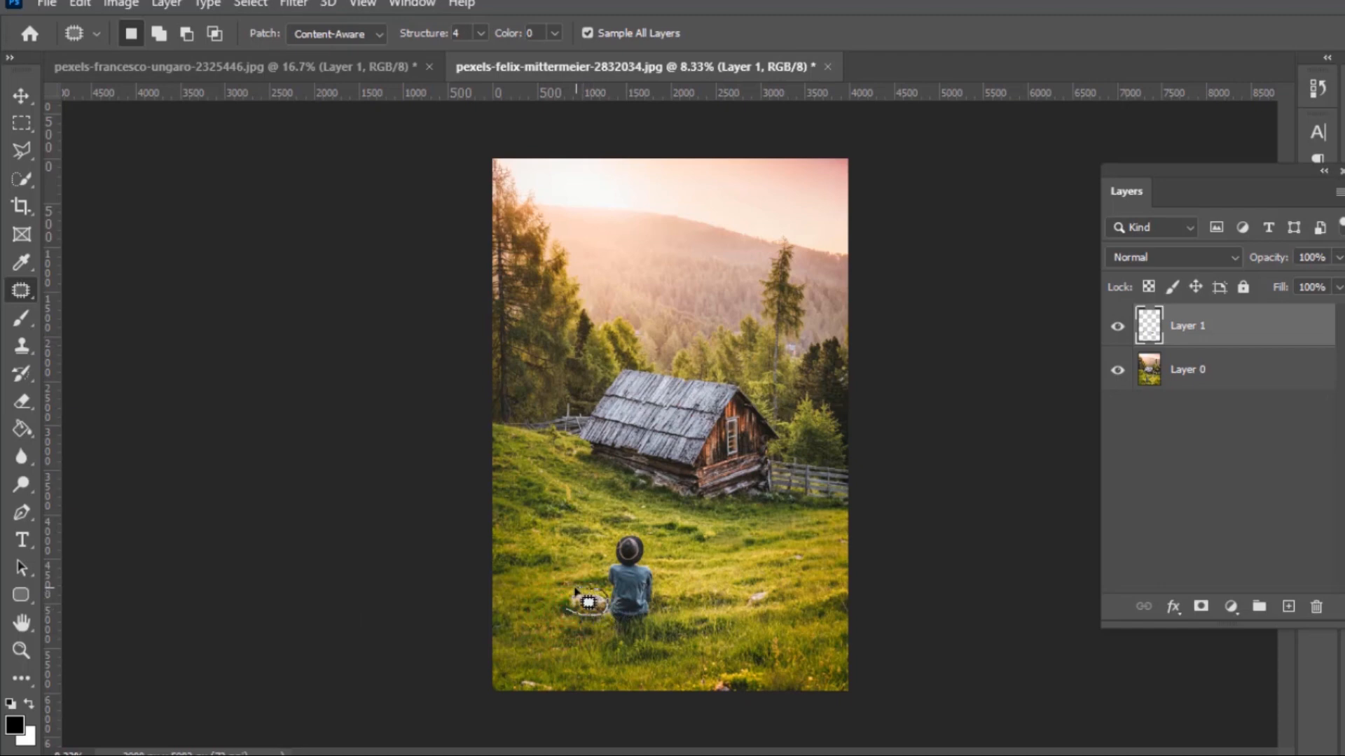
{"action": "left_click_drag", "start_coordinate": [583, 604], "coordinate": [583, 621]}
{"action": "left_click_drag", "start_coordinate": [582, 601], "coordinate": [542, 576]}
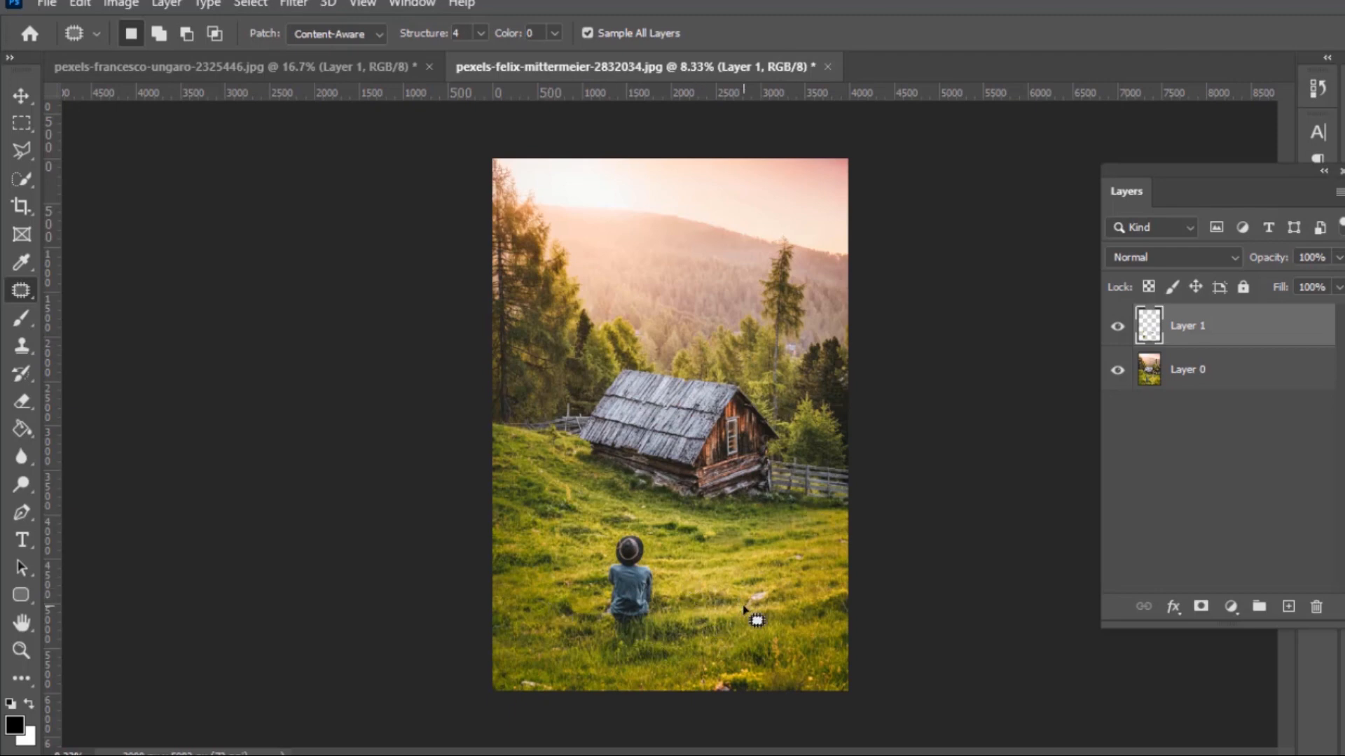
{"action": "mouse_move", "coordinate": [743, 607]}
{"action": "left_mouse_down"}
{"action": "mouse_move", "coordinate": [776, 590]}
{"action": "mouse_move", "coordinate": [771, 605]}
{"action": "mouse_move", "coordinate": [742, 612]}
{"action": "mouse_move", "coordinate": [745, 597]}
{"action": "mouse_move", "coordinate": [760, 601]}
{"action": "mouse_move", "coordinate": [755, 564]}
{"action": "left_mouse_up"}
- Hide and show Layer 1 of the cabin photo to compare it before and after patching
{"action": "left_click", "coordinate": [1119, 327]}
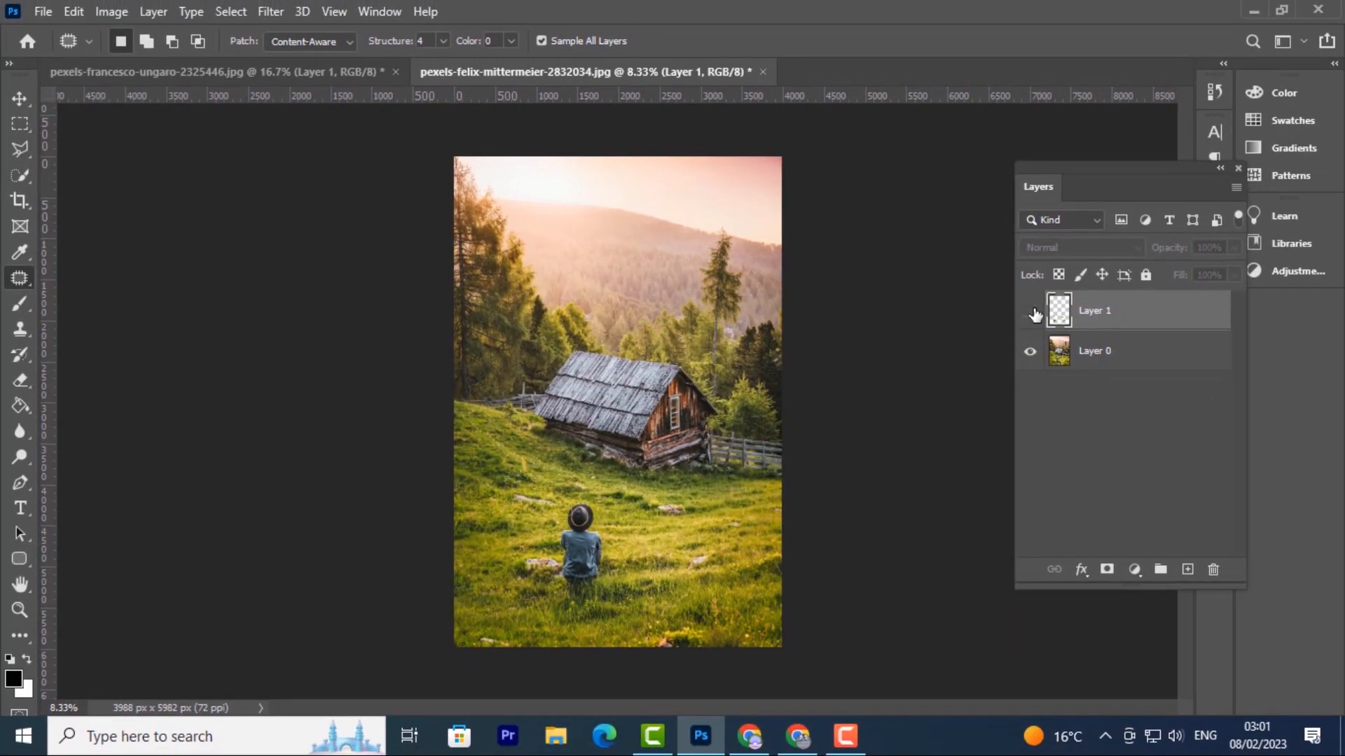
{"action": "left_click", "coordinate": [1032, 312]}
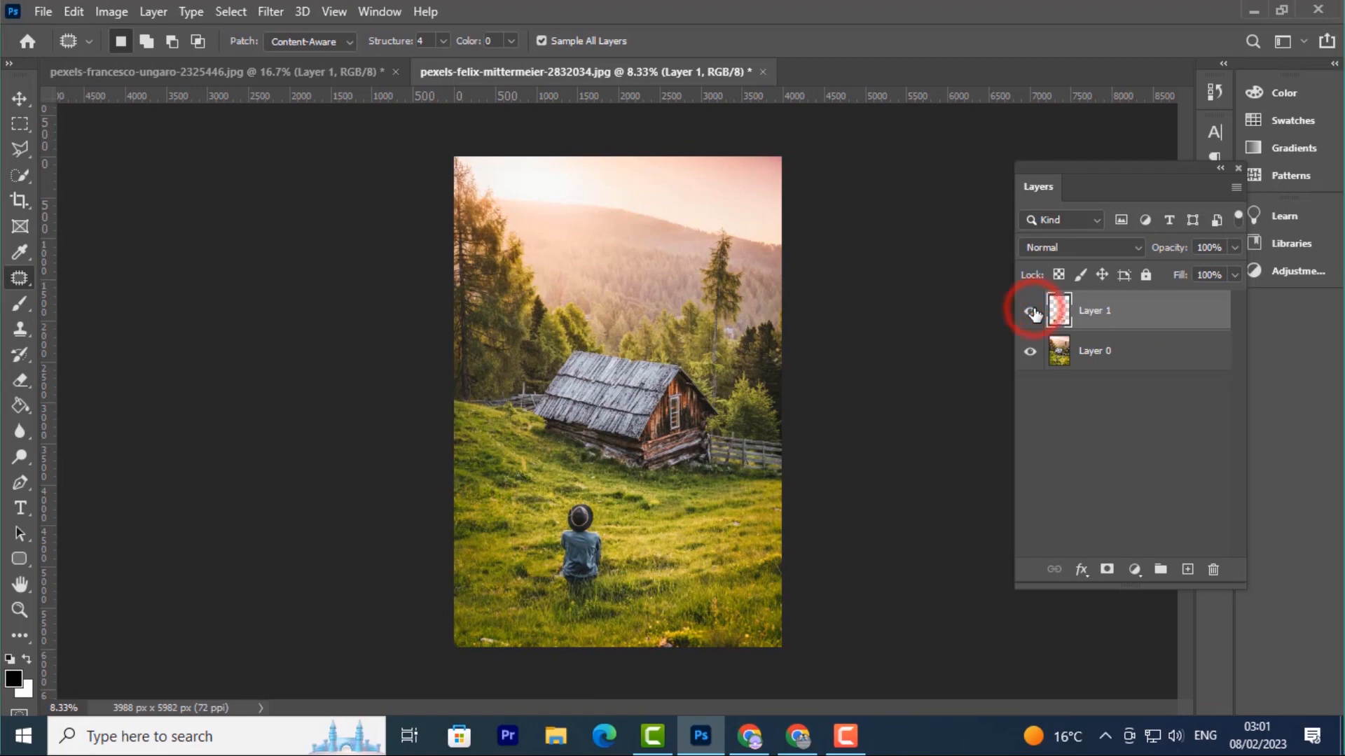